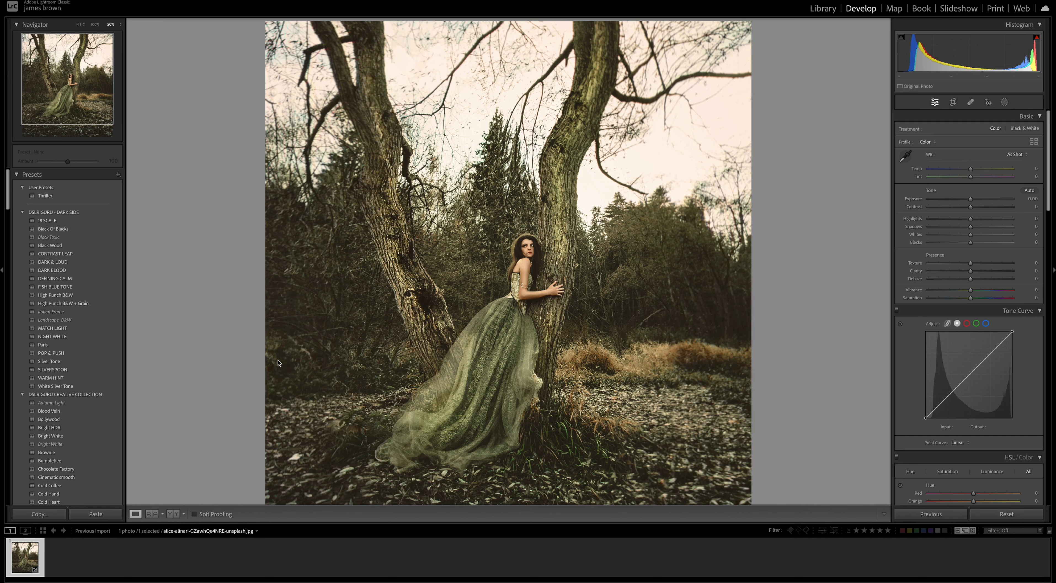
# Try a Color Range mask sampled from the skirt of the green dress, and delete that mask.
pyautogui.scroll(-3, 278, 362)
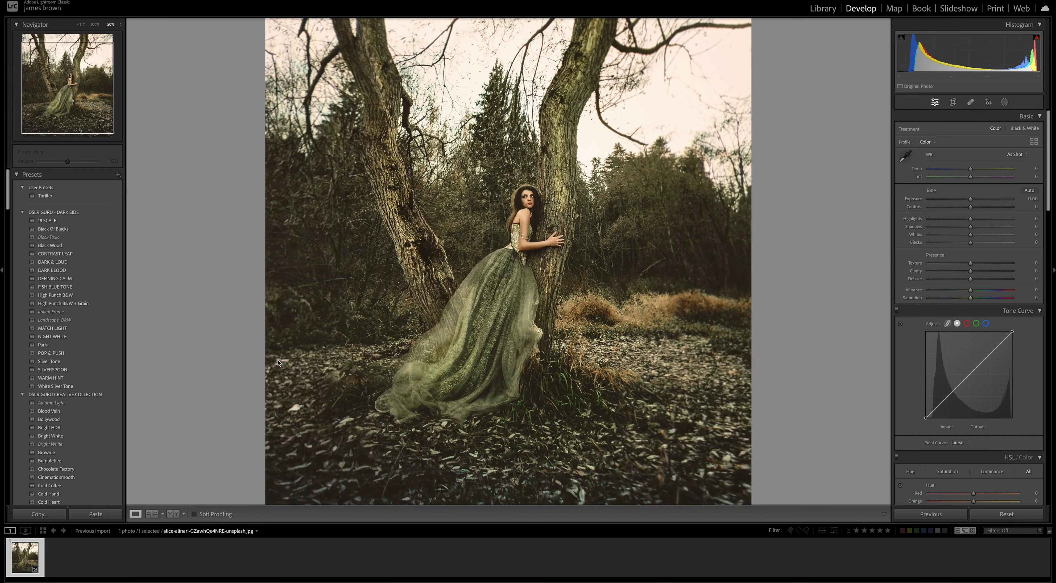
pyautogui.scroll(-1, 278, 363)
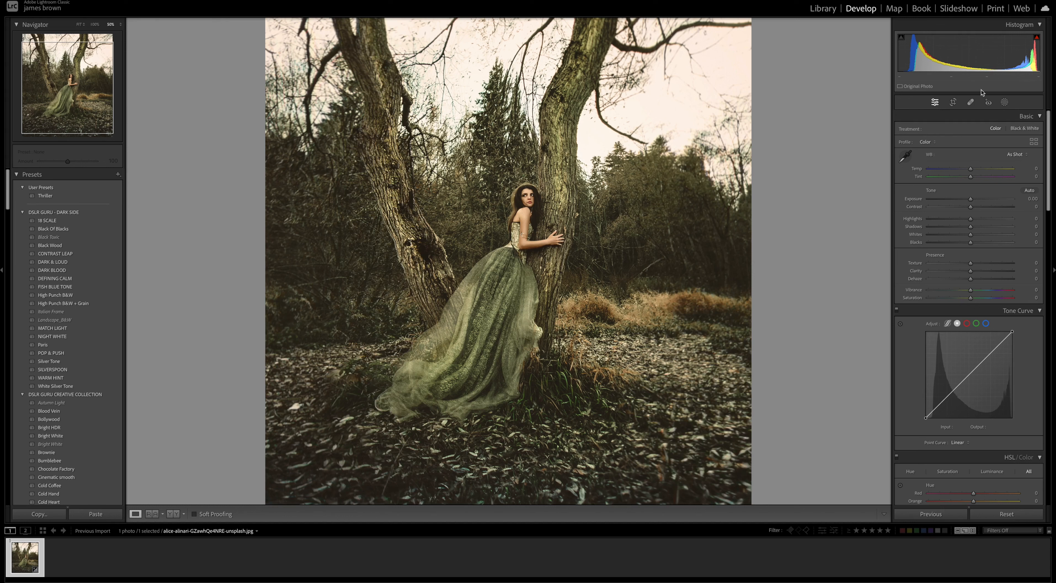
pyautogui.click(1005, 102)
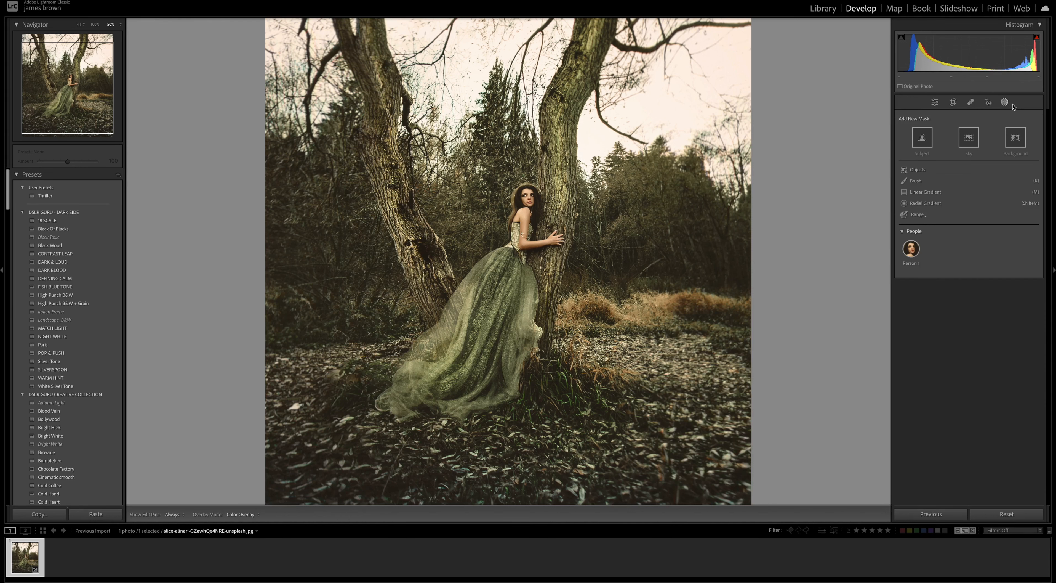
pyautogui.click(922, 217)
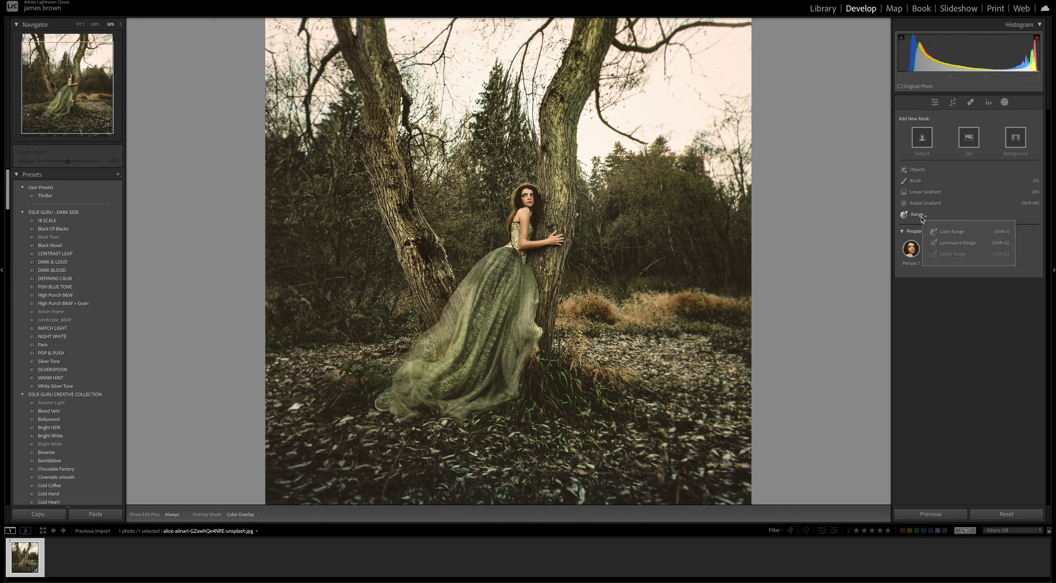
pyautogui.click(957, 236)
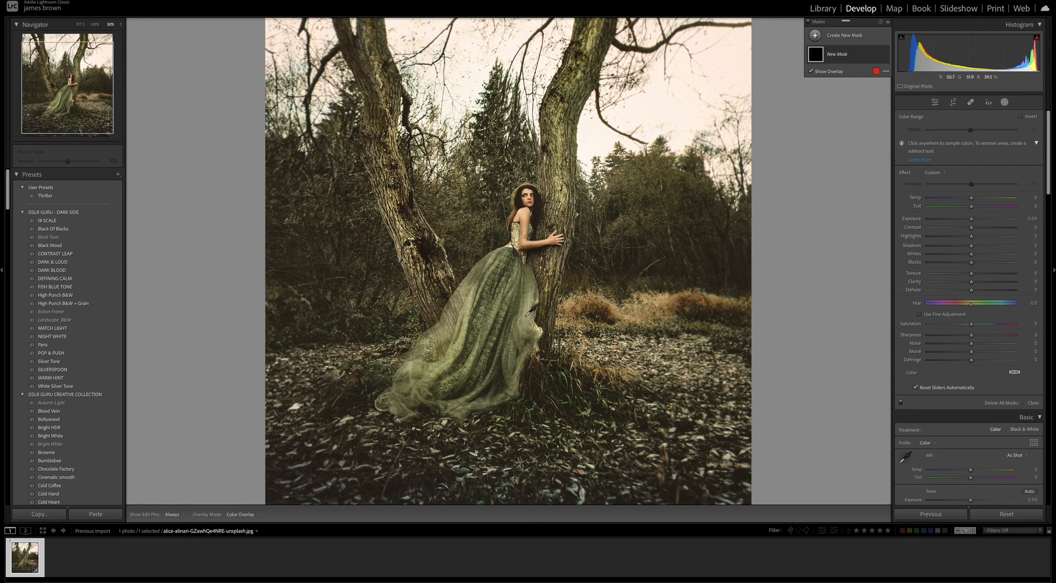
pyautogui.moveTo(474, 281); pyautogui.dragTo(505, 301)
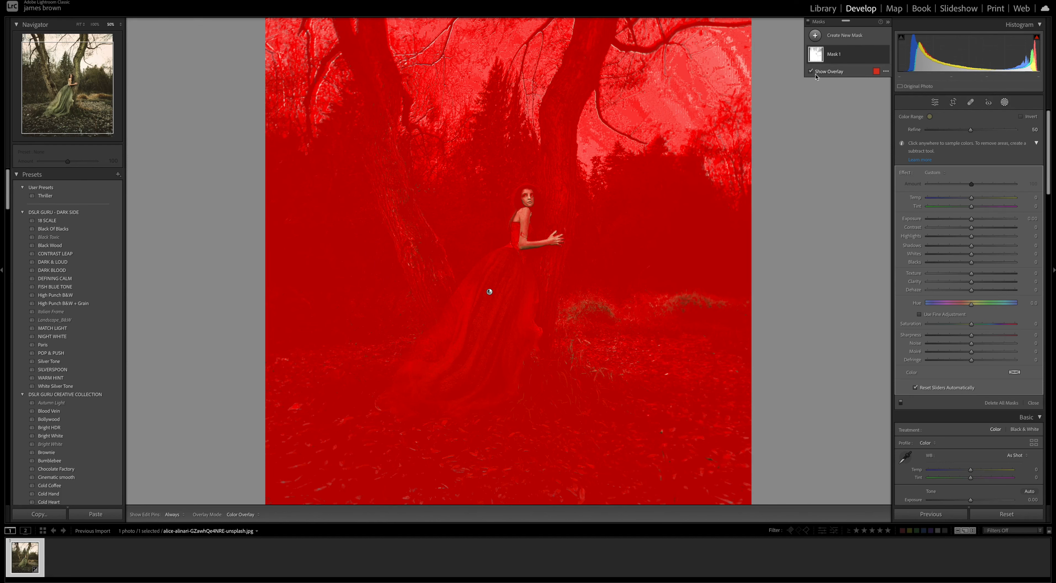
pyautogui.press('Delete')
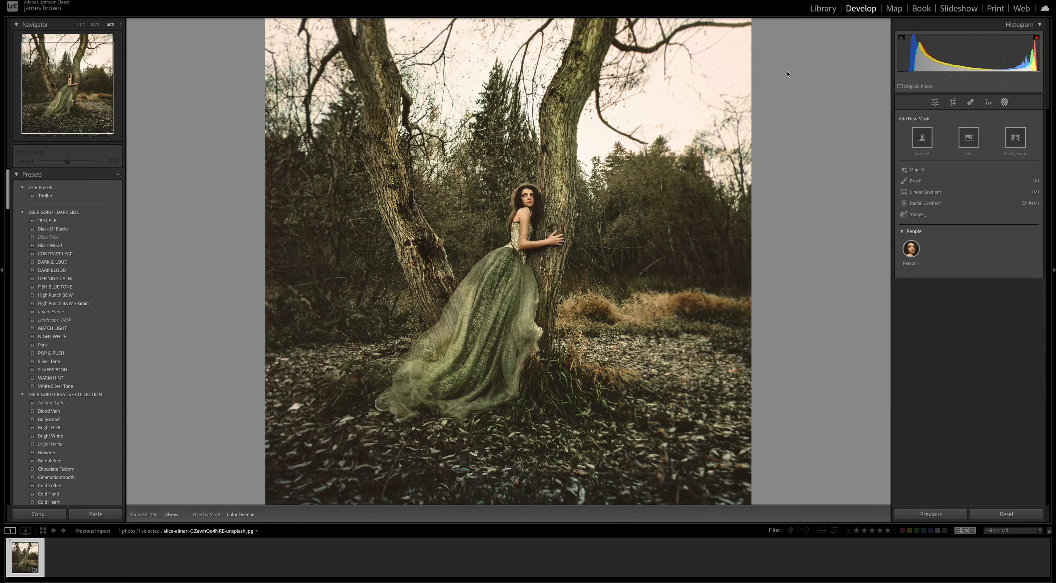
# Mask the woman and her dress with Select Subject.
pyautogui.click(922, 138)
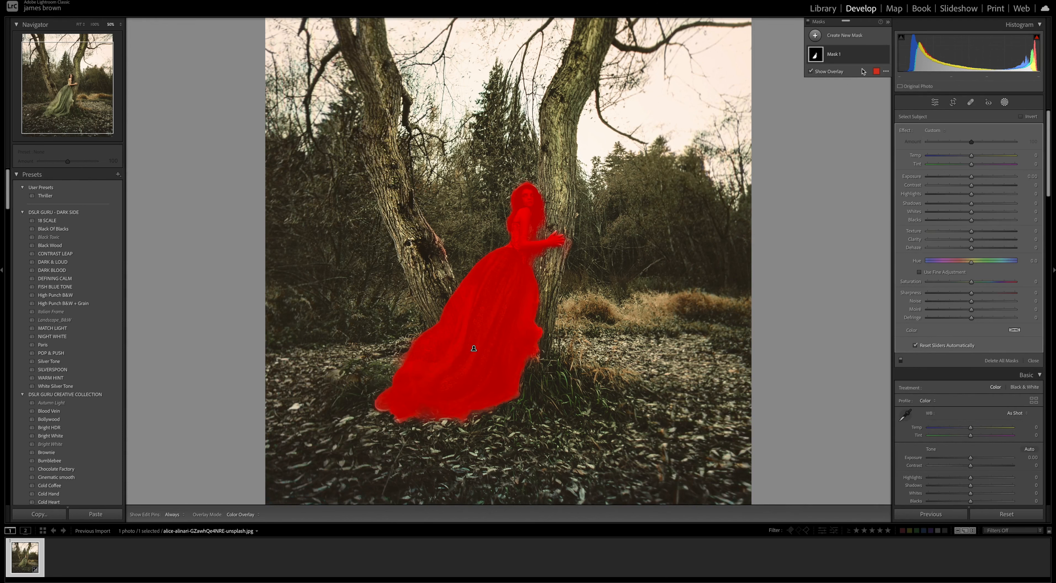
# Try intersecting the subject mask with a brush painted over the woman's upper body and upper skirt, and undo the brush.
pyautogui.click(878, 55)
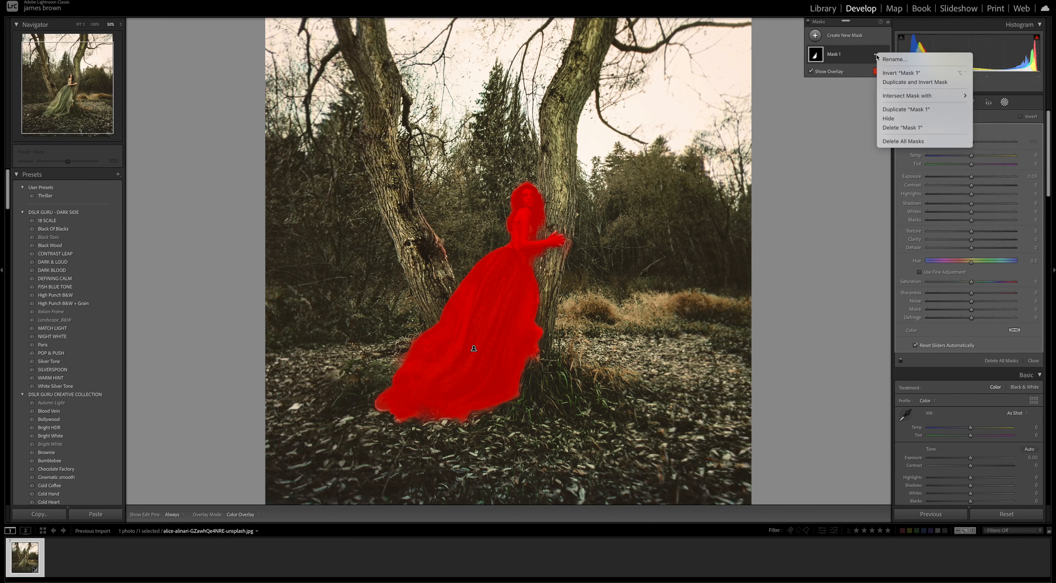
pyautogui.moveTo(909, 98)
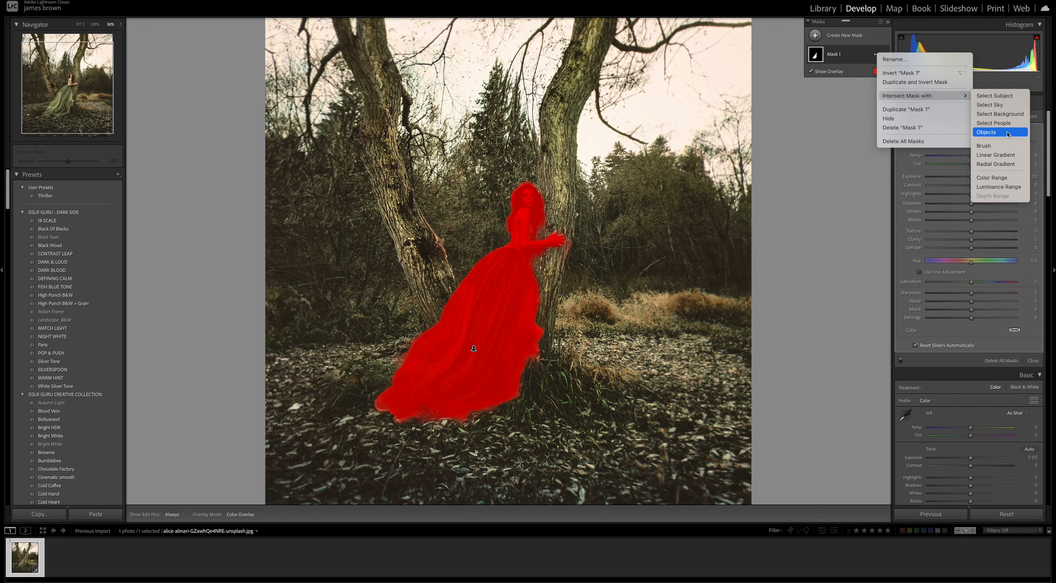
pyautogui.click(1003, 147)
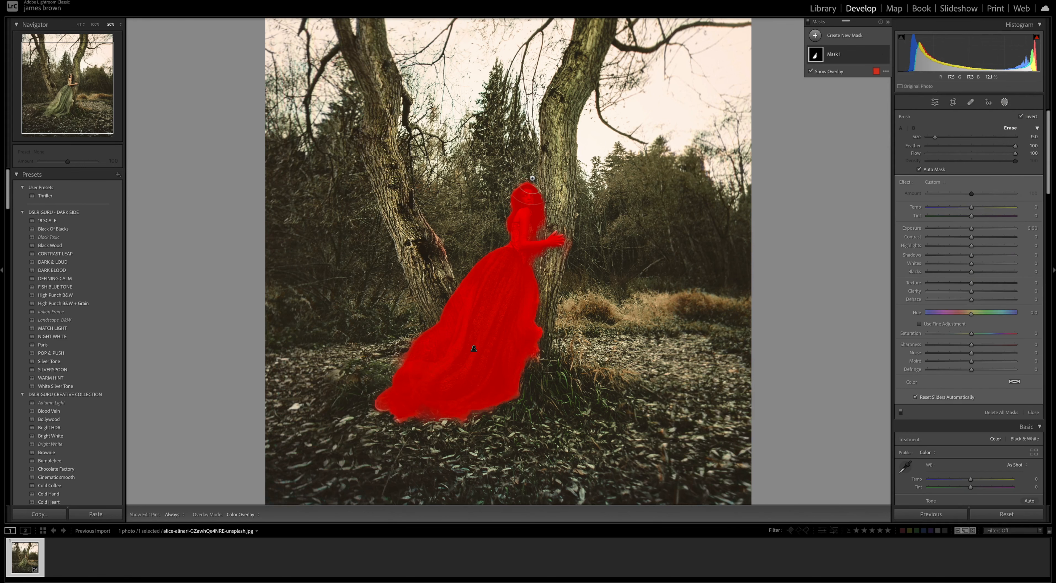
pyautogui.moveTo(515, 189)
pyautogui.mouseDown()
pyautogui.moveTo(531, 193)
pyautogui.moveTo(515, 218)
pyautogui.moveTo(529, 236)
pyautogui.moveTo(484, 274)
pyautogui.moveTo(534, 295)
pyautogui.moveTo(482, 312)
pyautogui.mouseUp()
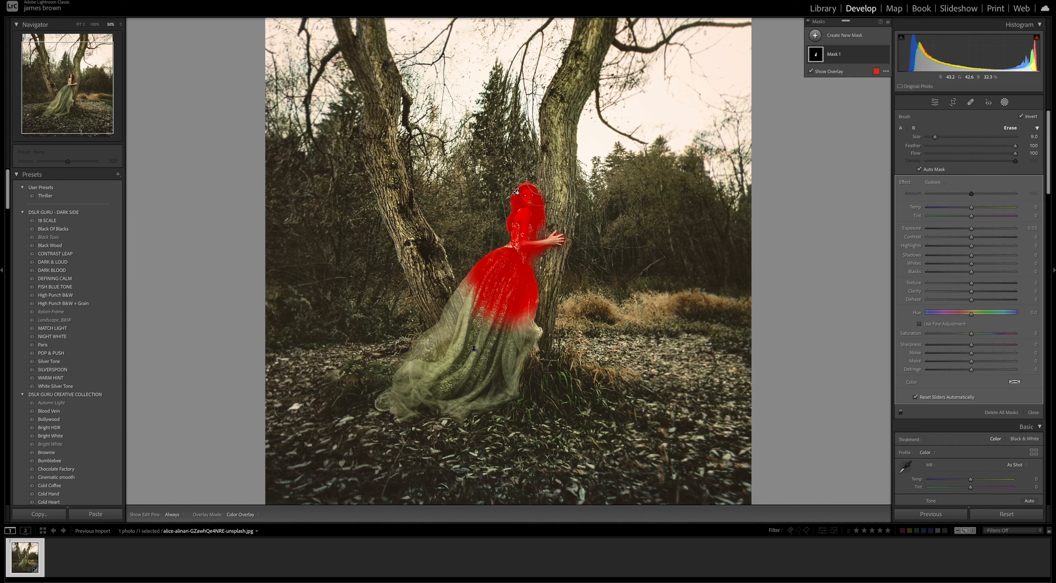
pyautogui.hotkey('ctrl', 'z')
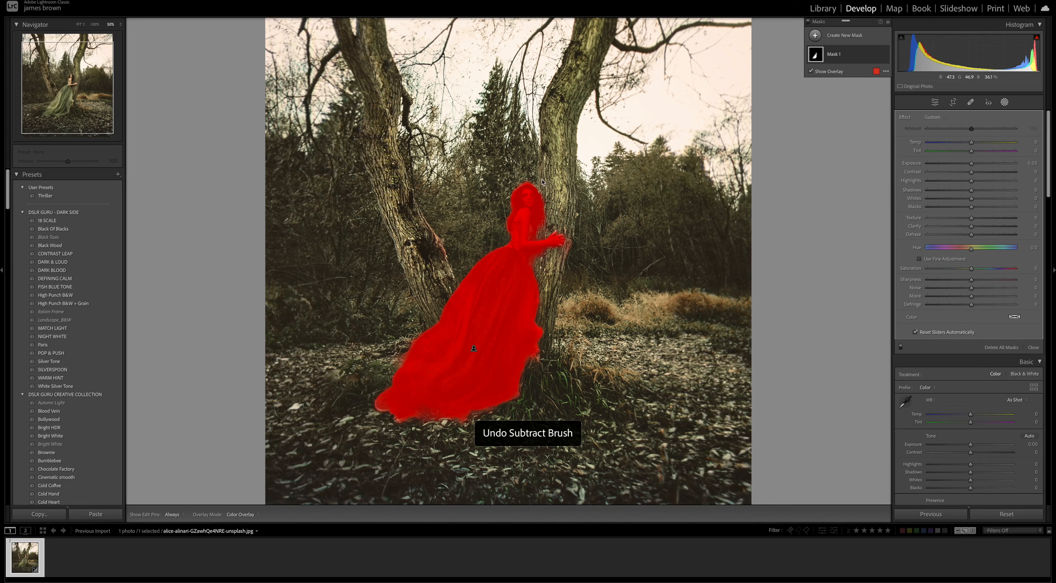
# Try intersecting the subject mask with a non-inverted brush that removes the head, torso and arms, and undo it.
pyautogui.click(837, 55)
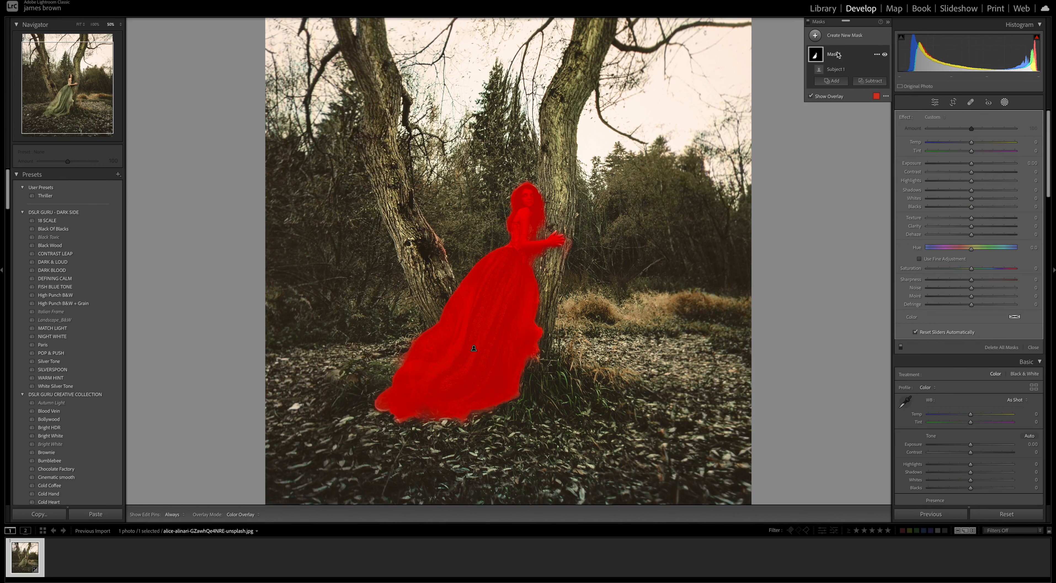
pyautogui.click(876, 54)
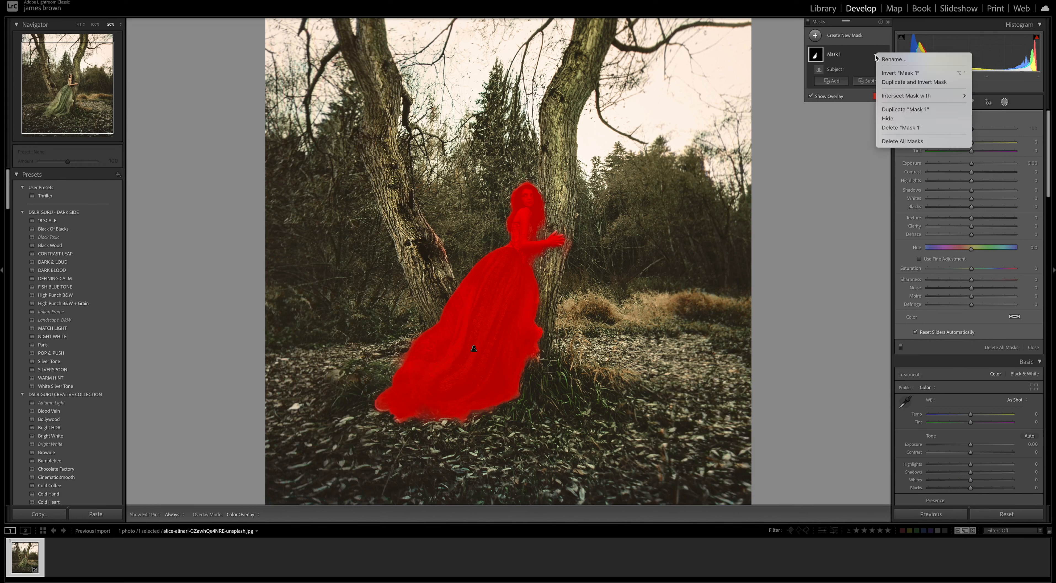
pyautogui.moveTo(943, 95)
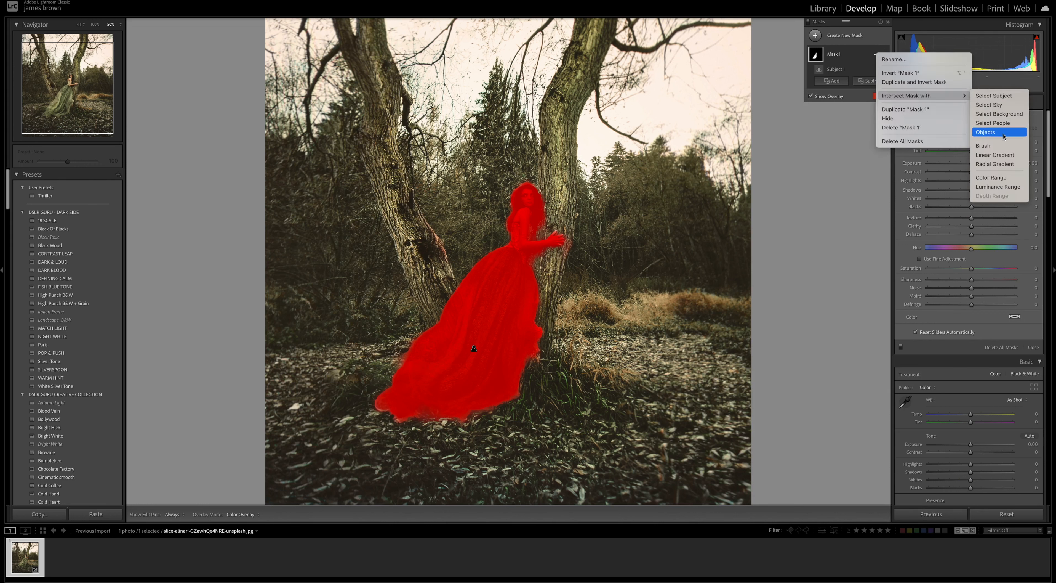
pyautogui.click(1001, 145)
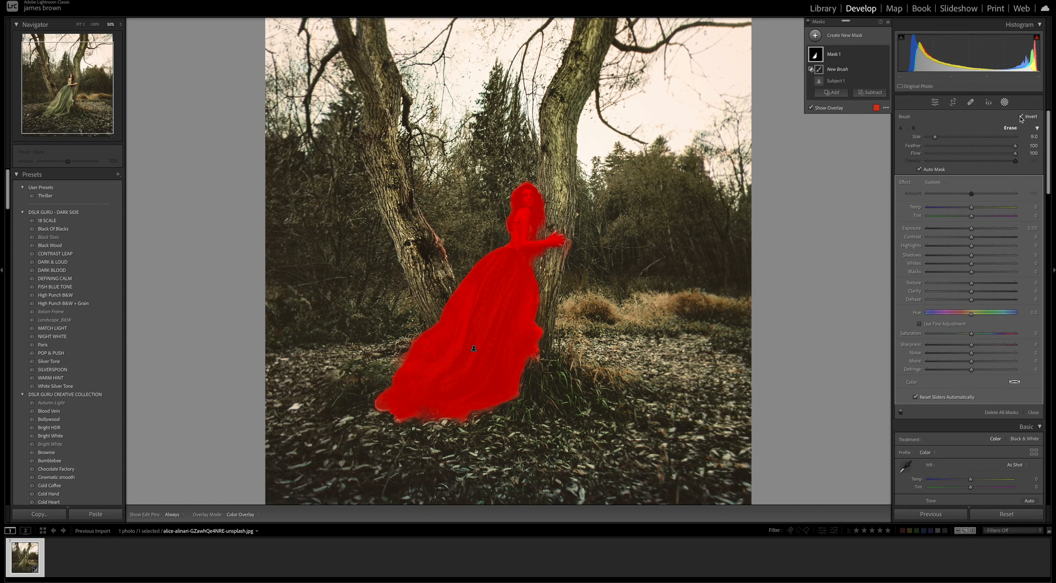
pyautogui.click(1021, 117)
pyautogui.click(914, 128)
pyautogui.moveTo(518, 191)
pyautogui.mouseDown()
pyautogui.moveTo(560, 185)
pyautogui.moveTo(492, 182)
pyautogui.moveTo(544, 200)
pyautogui.moveTo(506, 205)
pyautogui.moveTo(550, 208)
pyautogui.moveTo(537, 224)
pyautogui.moveTo(516, 211)
pyautogui.moveTo(542, 192)
pyautogui.moveTo(531, 230)
pyautogui.moveTo(511, 220)
pyautogui.moveTo(533, 229)
pyautogui.moveTo(525, 189)
pyautogui.moveTo(524, 223)
pyautogui.moveTo(504, 228)
pyautogui.moveTo(509, 237)
pyautogui.moveTo(561, 226)
pyautogui.moveTo(550, 238)
pyautogui.moveTo(561, 243)
pyautogui.moveTo(563, 233)
pyautogui.moveTo(556, 244)
pyautogui.moveTo(526, 243)
pyautogui.moveTo(540, 258)
pyautogui.moveTo(583, 246)
pyautogui.mouseUp()
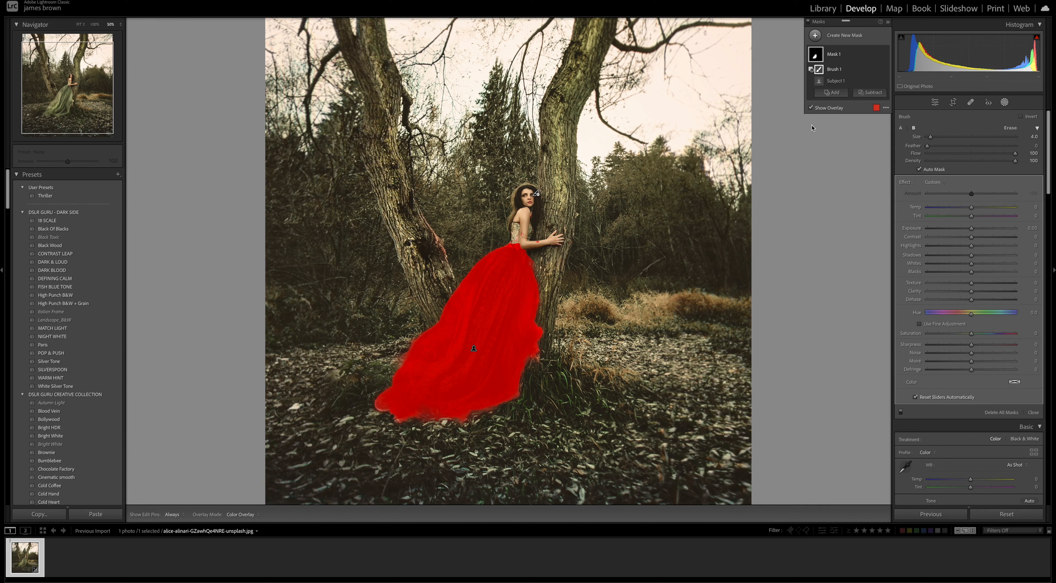
pyautogui.hotkey('ctrl', 'z')
pyautogui.hotkey('ctrl', 'z')
pyautogui.hotkey('ctrl', 'z')
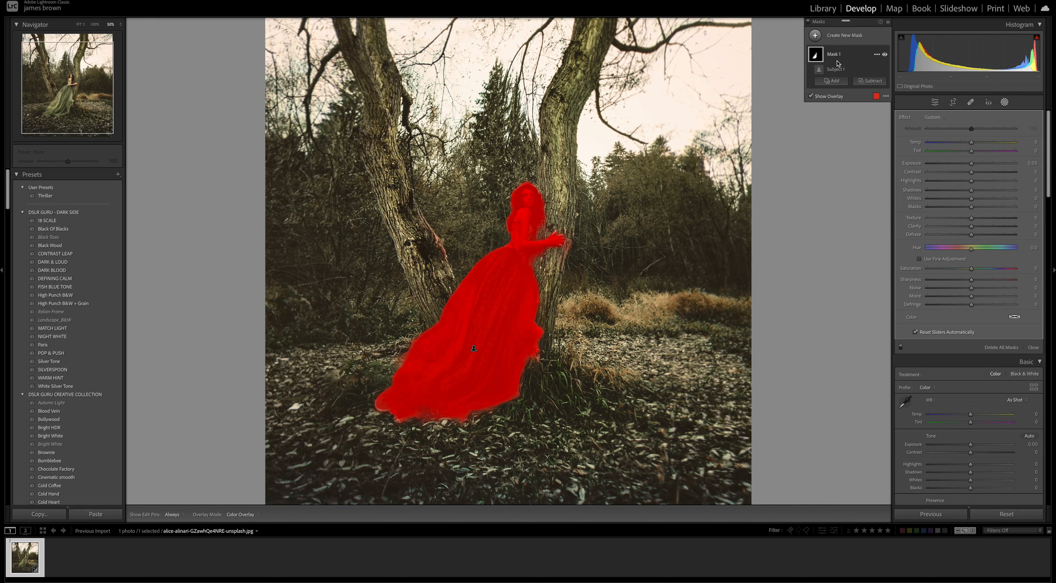
# Intersect the subject mask with a Color Range sampled on the upper skirt, resampling to leave the woman's skin out.
pyautogui.click(877, 56)
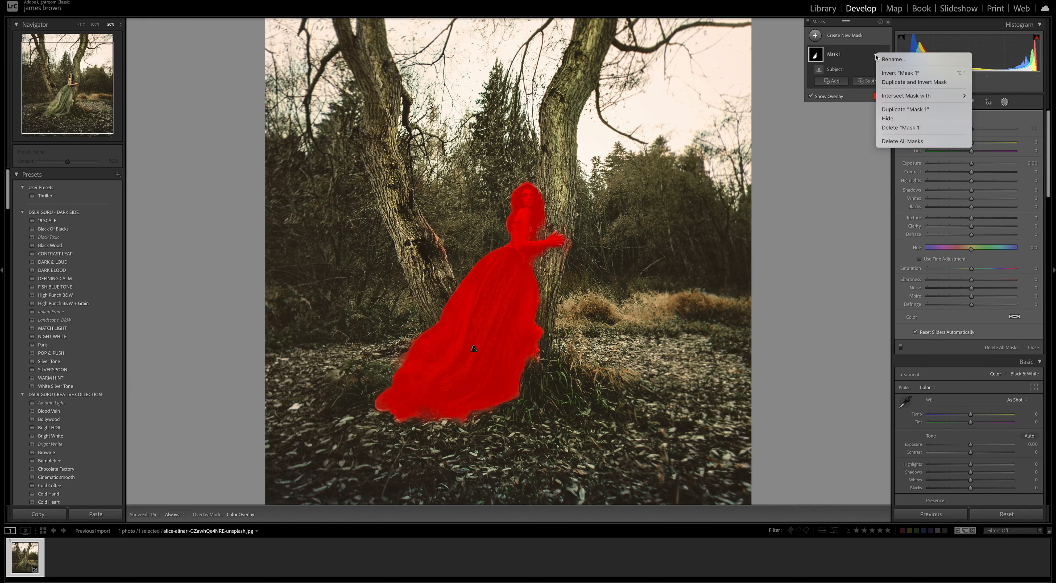
pyautogui.moveTo(952, 96)
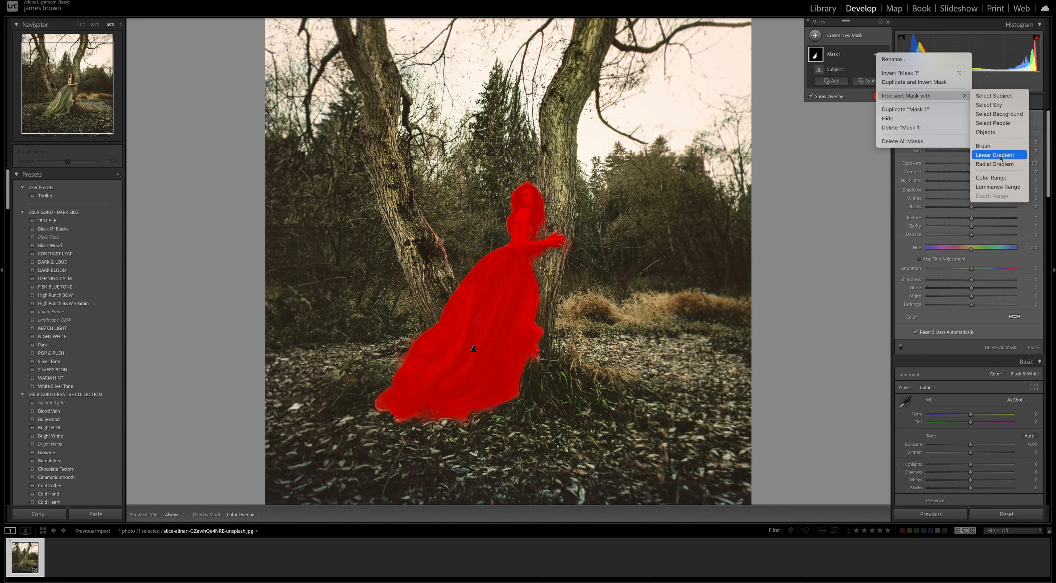
pyautogui.click(1018, 179)
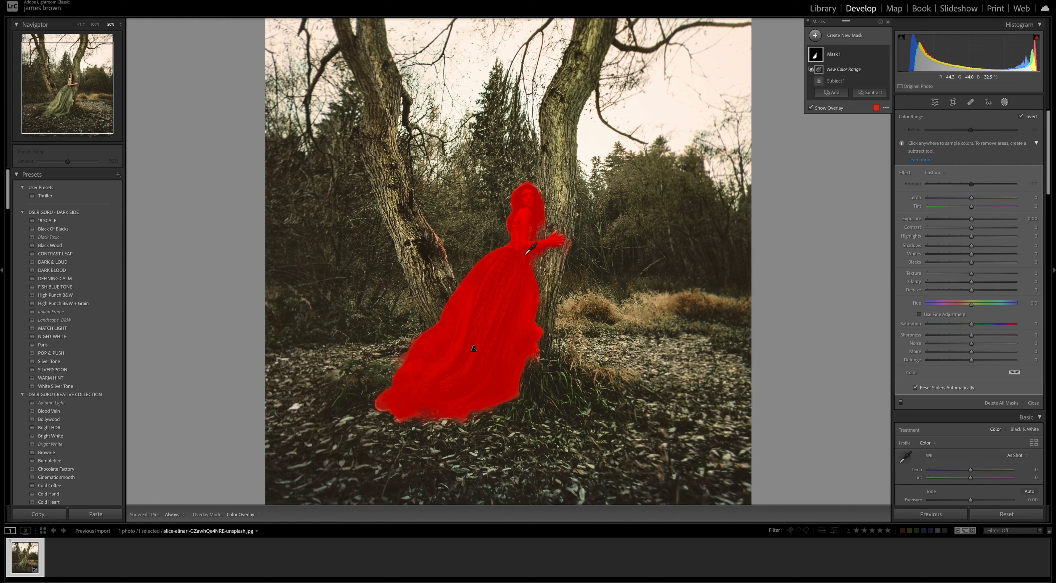
pyautogui.moveTo(479, 268); pyautogui.dragTo(510, 291)
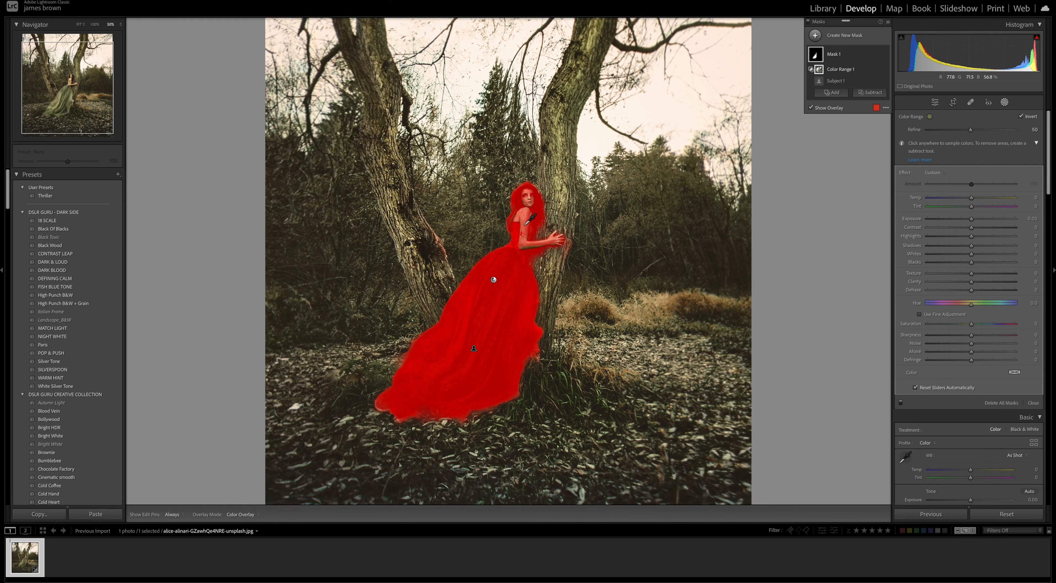
pyautogui.moveTo(474, 300); pyautogui.dragTo(495, 308)
pyautogui.click(501, 307)
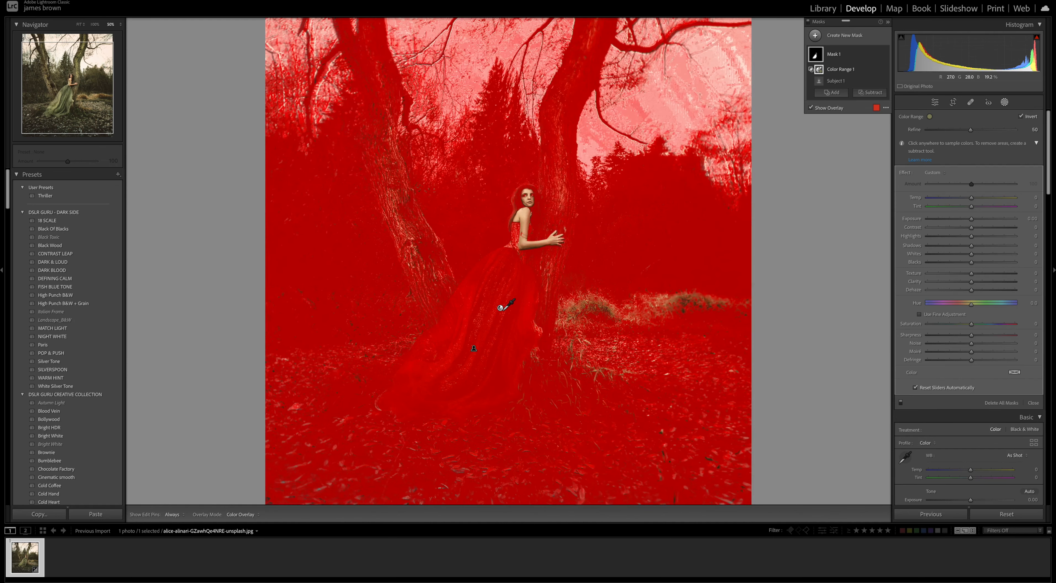
pyautogui.click(495, 288)
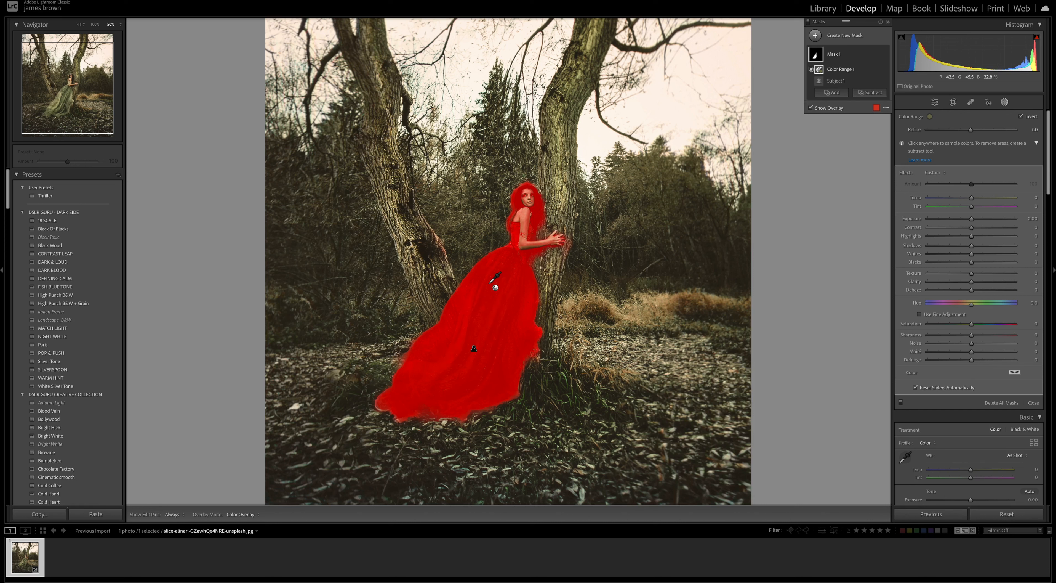
pyautogui.click(499, 278)
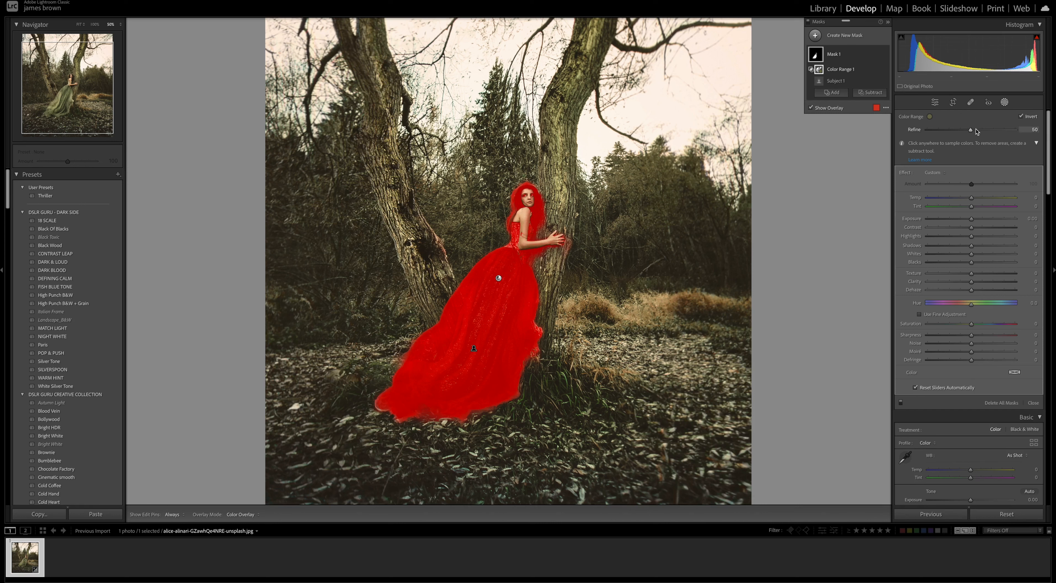
pyautogui.moveTo(972, 130)
pyautogui.mouseDown()
pyautogui.moveTo(1022, 129)
pyautogui.moveTo(913, 132)
pyautogui.moveTo(971, 130)
pyautogui.mouseUp()
# Intersect the mask with a size 4.0 brush and paint the woman's hair, bodice and arms out of it at 100% zoom.
pyautogui.click(876, 81)
pyautogui.moveTo(943, 121)
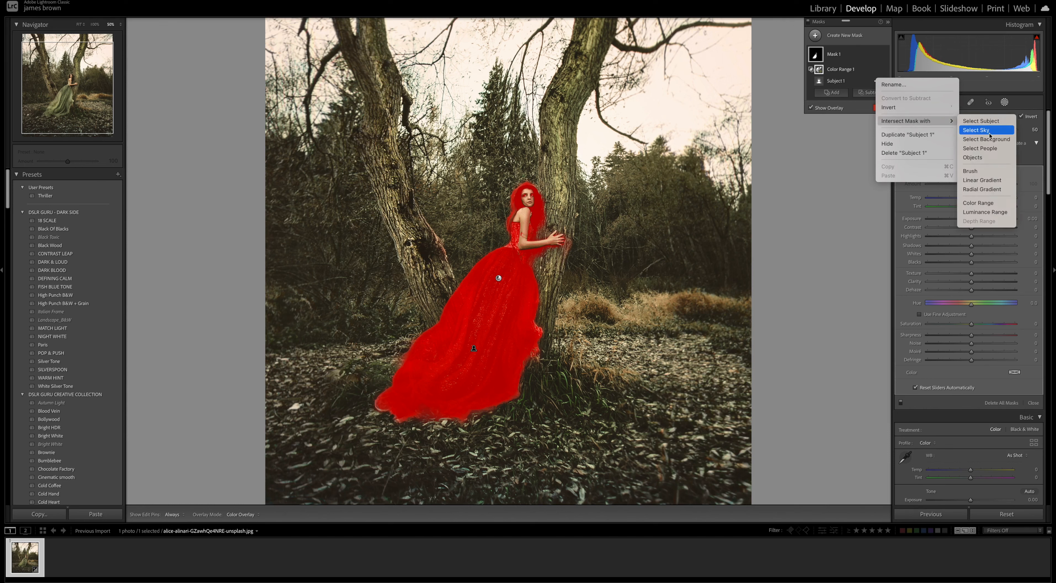
pyautogui.click(983, 172)
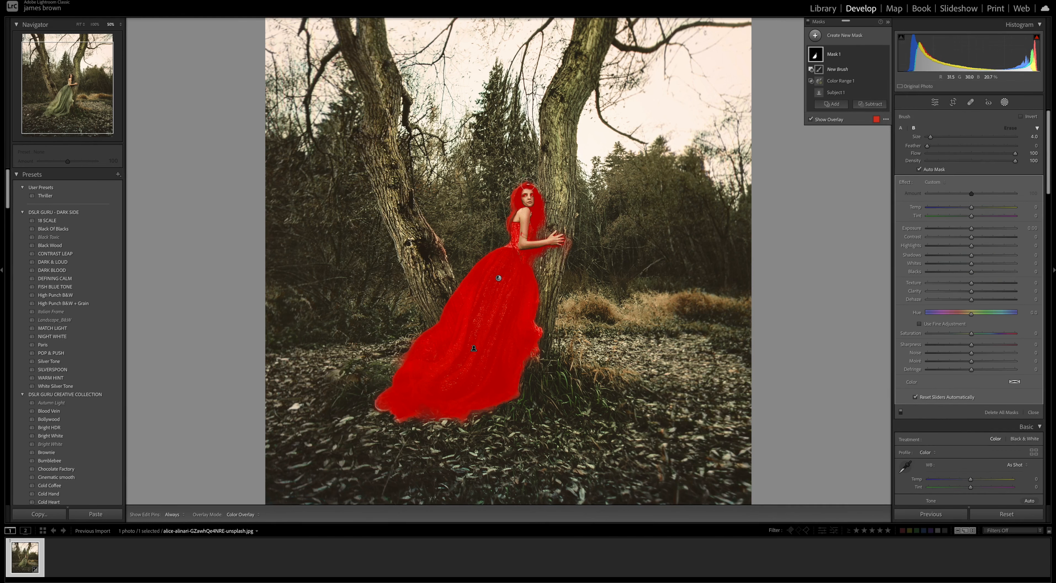
pyautogui.hotkey('ctrl', '=')
pyautogui.press('h')
pyautogui.moveTo(455, 127)
pyautogui.mouseDown()
pyautogui.moveTo(427, 115)
pyautogui.moveTo(443, 96)
pyautogui.moveTo(431, 100)
pyautogui.moveTo(449, 96)
pyautogui.moveTo(400, 123)
pyautogui.moveTo(410, 119)
pyautogui.moveTo(390, 156)
pyautogui.moveTo(476, 127)
pyautogui.mouseUp()
pyautogui.moveTo(447, 130)
pyautogui.mouseDown()
pyautogui.moveTo(427, 152)
pyautogui.moveTo(488, 133)
pyautogui.moveTo(492, 149)
pyautogui.moveTo(439, 189)
pyautogui.moveTo(460, 165)
pyautogui.moveTo(421, 163)
pyautogui.moveTo(425, 183)
pyautogui.moveTo(450, 175)
pyautogui.moveTo(401, 177)
pyautogui.moveTo(420, 175)
pyautogui.moveTo(428, 195)
pyautogui.moveTo(416, 202)
pyautogui.moveTo(438, 197)
pyautogui.moveTo(398, 217)
pyautogui.moveTo(410, 217)
pyautogui.moveTo(390, 215)
pyautogui.moveTo(420, 212)
pyautogui.moveTo(398, 215)
pyautogui.moveTo(427, 223)
pyautogui.moveTo(416, 222)
pyautogui.moveTo(490, 176)
pyautogui.moveTo(464, 193)
pyautogui.moveTo(503, 206)
pyautogui.moveTo(461, 209)
pyautogui.moveTo(533, 217)
pyautogui.moveTo(506, 245)
pyautogui.moveTo(482, 214)
pyautogui.moveTo(484, 236)
pyautogui.moveTo(499, 240)
pyautogui.moveTo(479, 174)
pyautogui.moveTo(456, 212)
pyautogui.moveTo(463, 224)
pyautogui.moveTo(446, 210)
pyautogui.moveTo(498, 214)
pyautogui.moveTo(471, 218)
pyautogui.moveTo(466, 248)
pyautogui.moveTo(454, 234)
pyautogui.moveTo(423, 230)
pyautogui.moveTo(432, 249)
pyautogui.moveTo(460, 257)
pyautogui.moveTo(411, 218)
pyautogui.mouseUp()
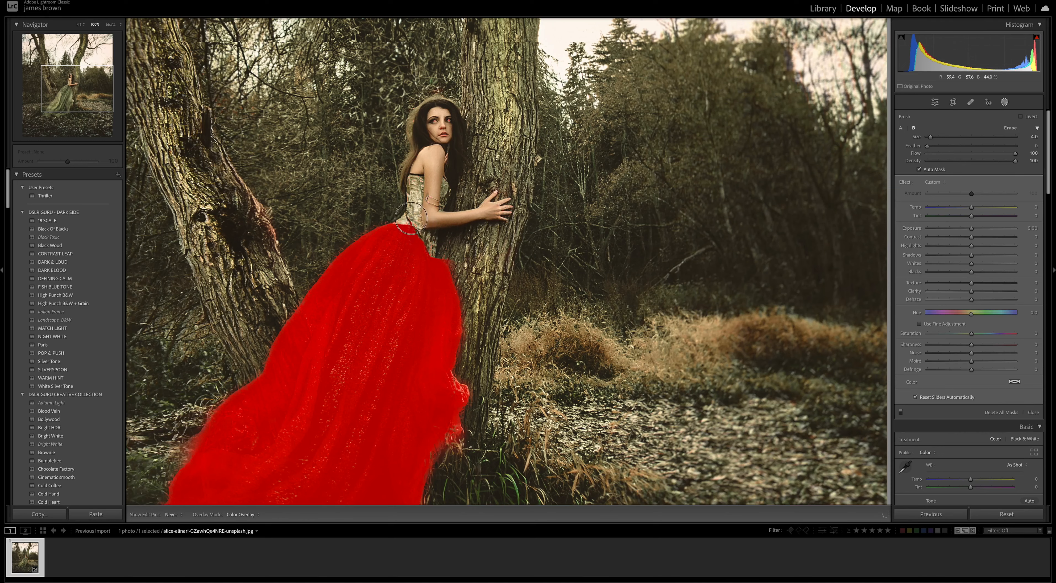
pyautogui.press('h')
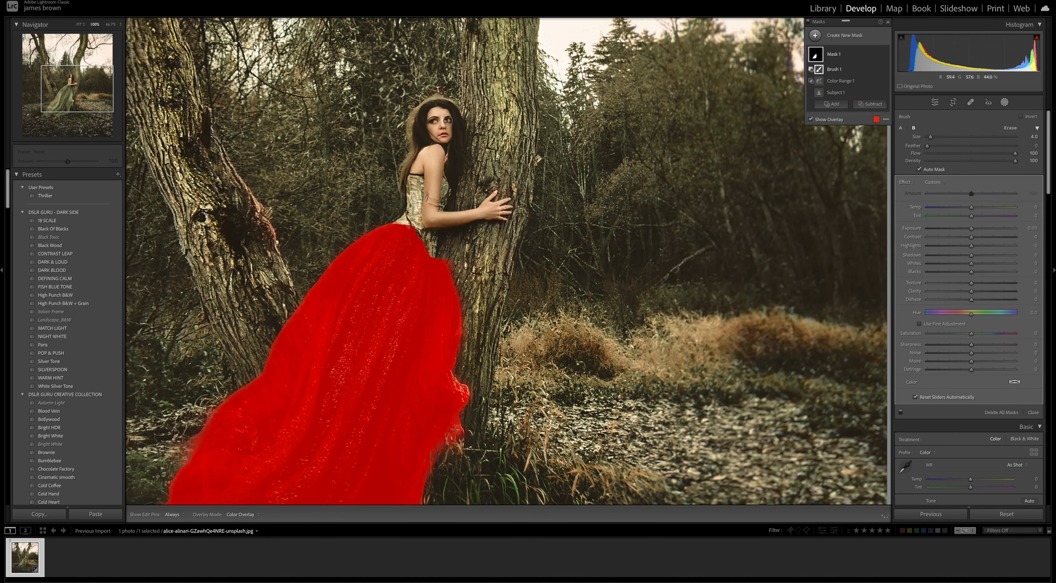
# Magnify the woman's torso to 300% and reduce the mask brush size to 2.0.
pyautogui.press('super+equal')
pyautogui.press('super+equal')
pyautogui.moveTo(374, 91); pyautogui.dragTo(536, 280)
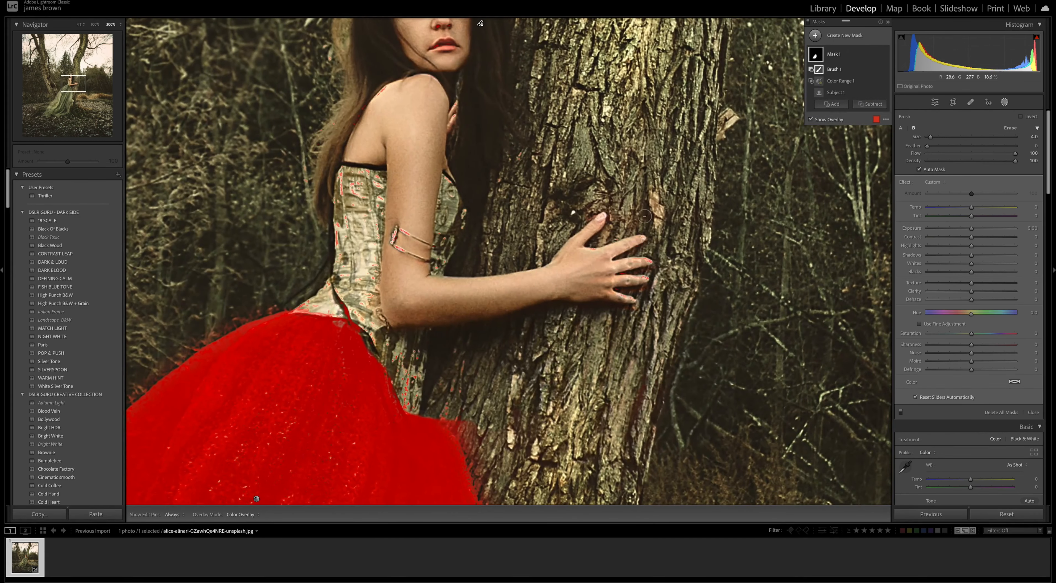
pyautogui.press('h')
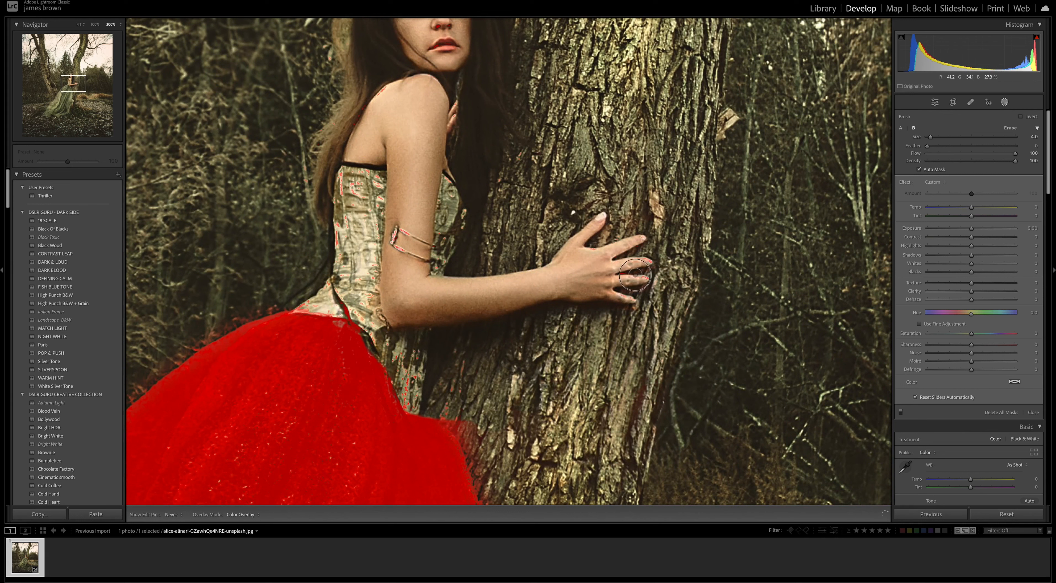
pyautogui.moveTo(627, 274); pyautogui.dragTo(621, 273)
pyautogui.press(']')
pyautogui.press(']')
pyautogui.press(']')
pyautogui.press('[')
pyautogui.press('[')
# Toggle the edit pins off and on to check the mask around the bodice without the pins in the way.
pyautogui.press('h')
pyautogui.press('h')
pyautogui.press('h')
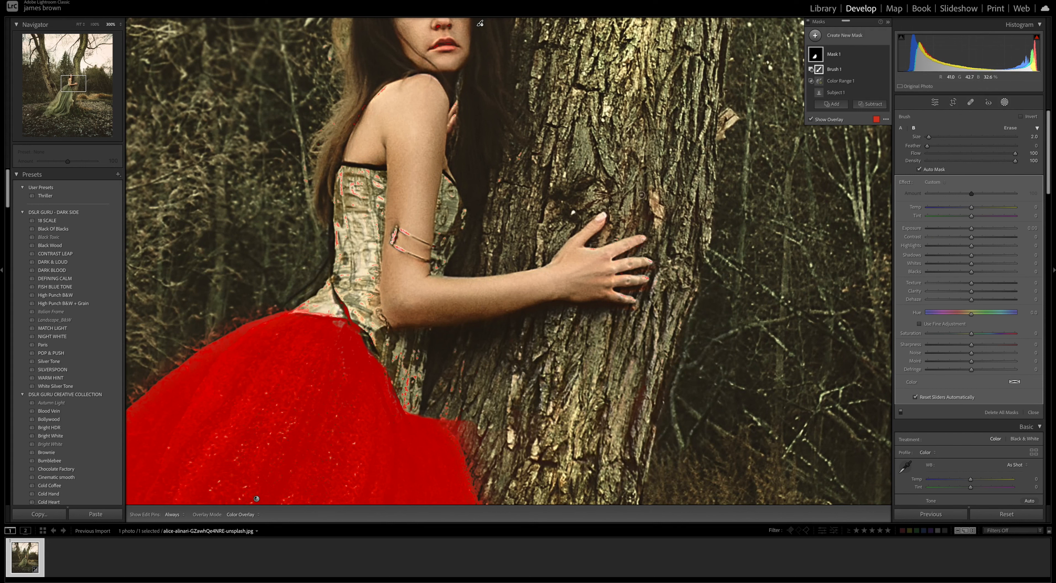
pyautogui.press('h')
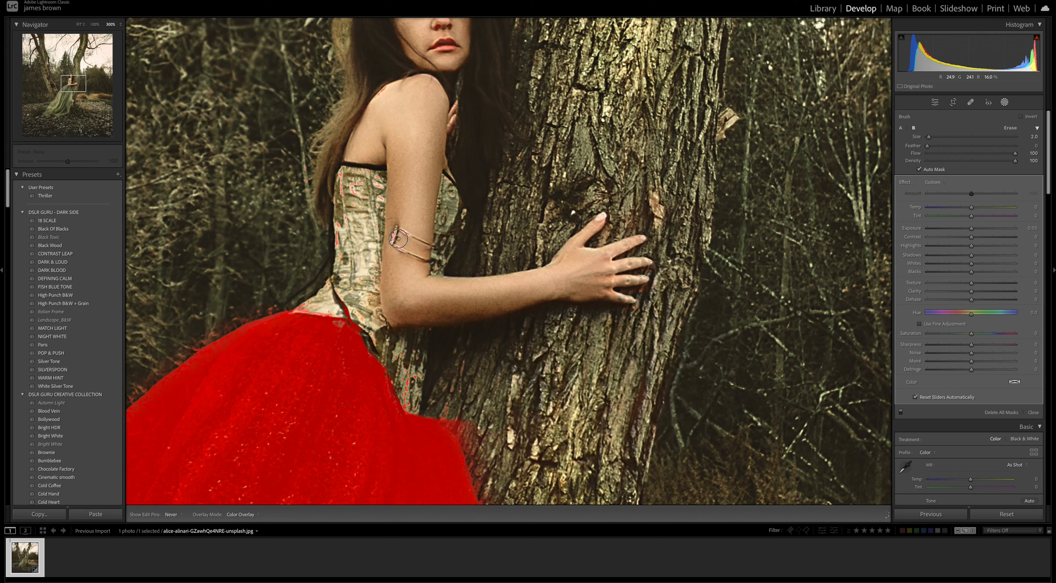
pyautogui.press('h')
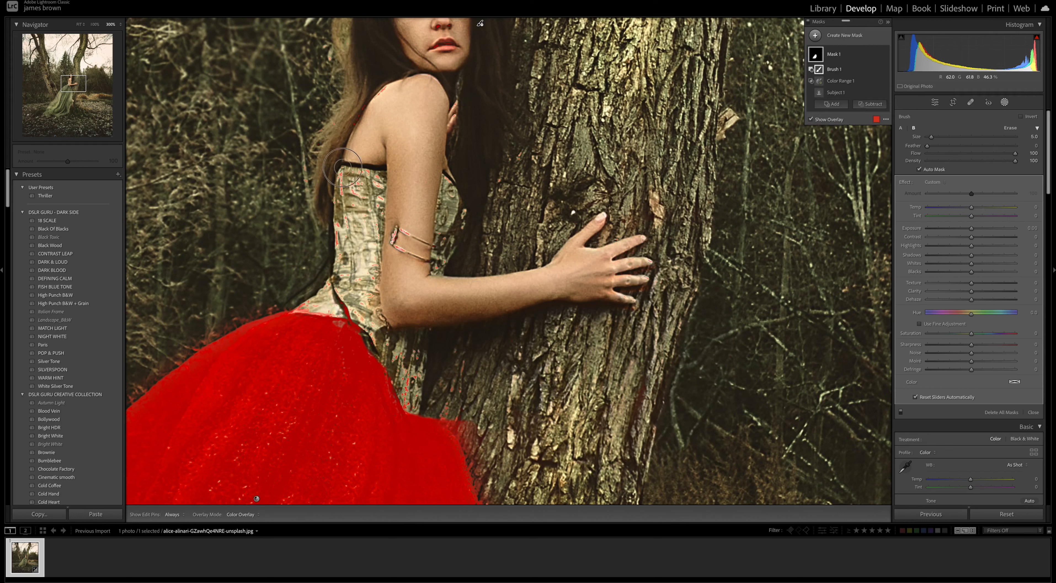
# Paint the leftover mask spots off the woman's waist, bodice and shoulder with the size 5.0 brush while the edit pins are hidden.
pyautogui.press('h')
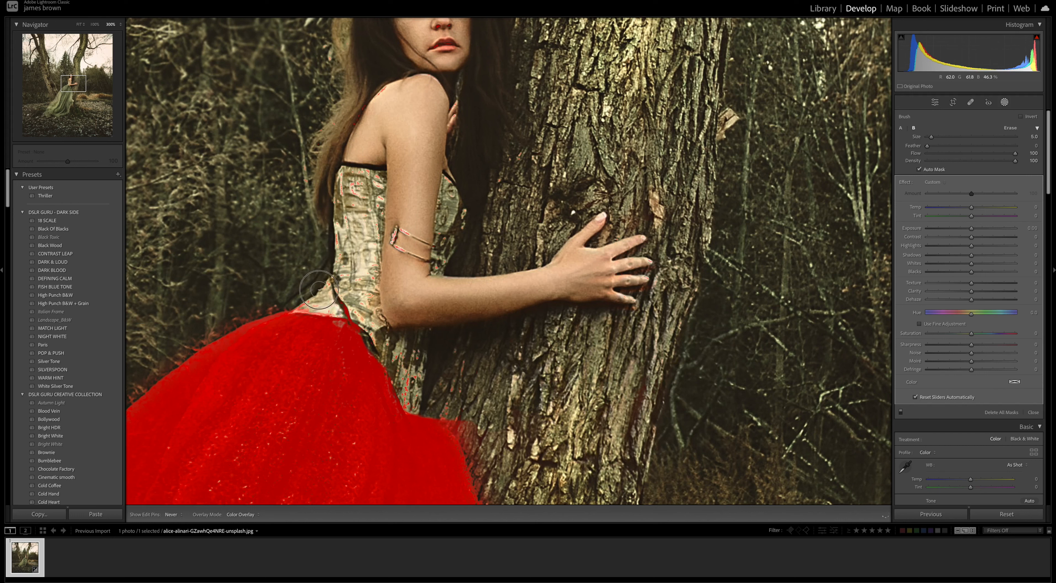
pyautogui.moveTo(303, 304); pyautogui.dragTo(334, 306)
pyautogui.scroll(5, 409, 172)
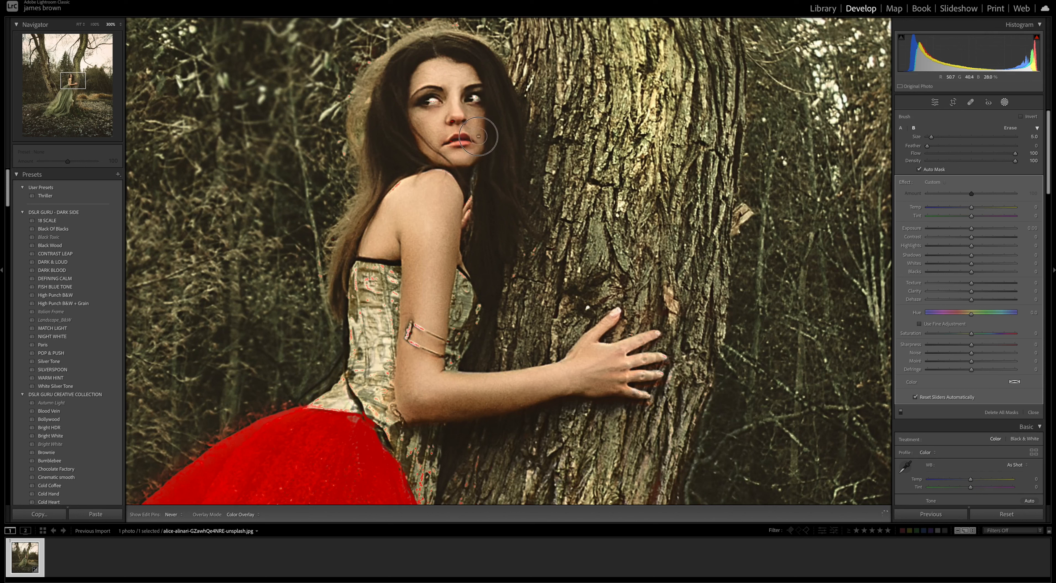
pyautogui.moveTo(391, 185)
pyautogui.mouseDown()
pyautogui.moveTo(400, 186)
pyautogui.moveTo(390, 201)
pyautogui.mouseUp()
pyautogui.moveTo(418, 351); pyautogui.dragTo(416, 323)
pyautogui.hotkey('ctrl', '-')
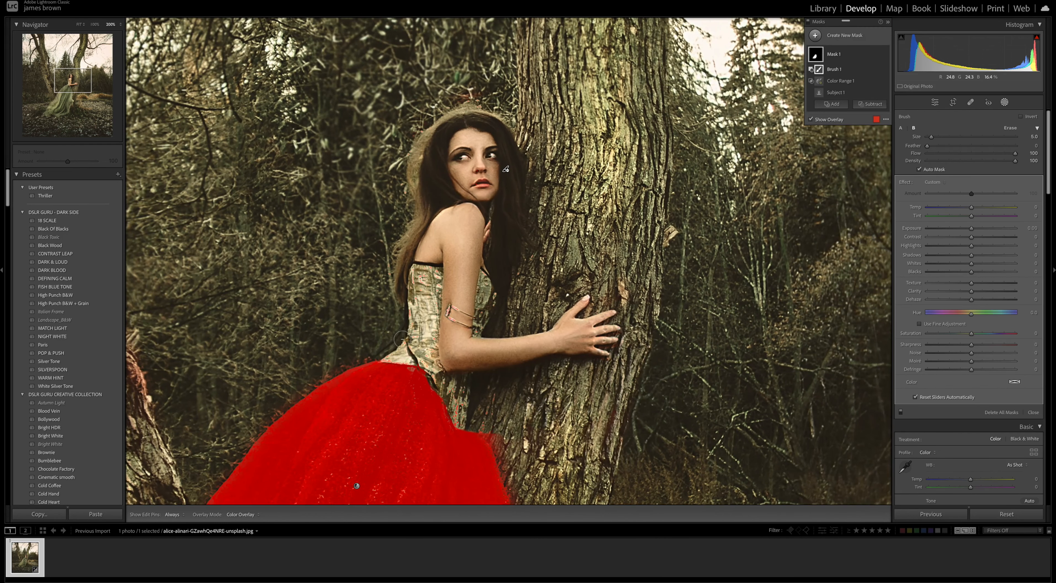
# Paint the mask spill off the tree trunk beside the woman's hip at 200% zoom, and check the edge without the edit pins.
pyautogui.press('h')
pyautogui.moveTo(464, 410)
pyautogui.mouseDown()
pyautogui.moveTo(497, 401)
pyautogui.moveTo(496, 387)
pyautogui.moveTo(482, 418)
pyautogui.moveTo(506, 452)
pyautogui.moveTo(487, 424)
pyautogui.moveTo(493, 394)
pyautogui.mouseUp()
pyautogui.moveTo(494, 394); pyautogui.dragTo(461, 420)
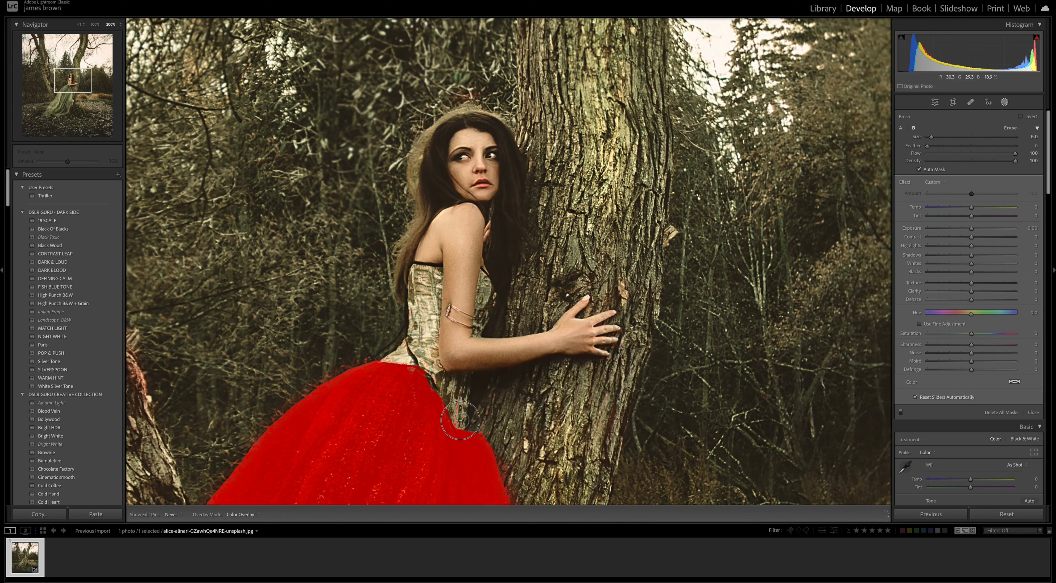
pyautogui.press('h')
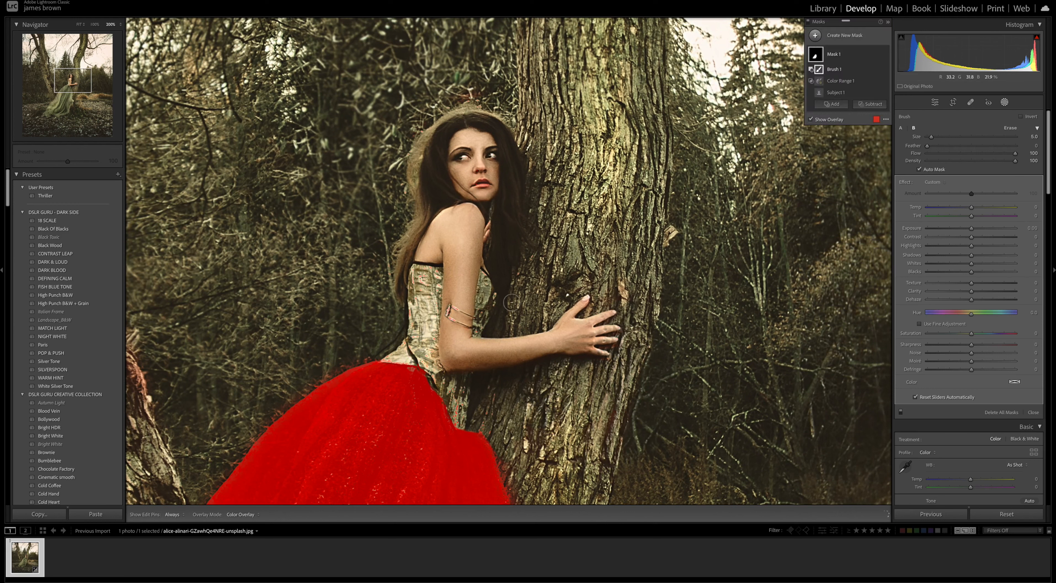
pyautogui.press('h')
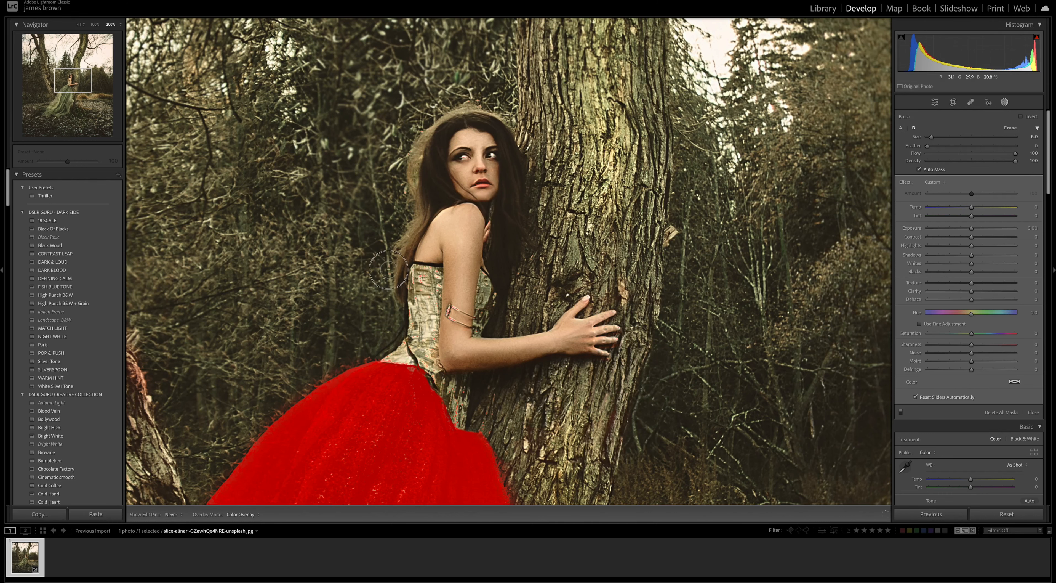
# Paint out a spot on the skirt's edge near the leaning trunk, and undo that brush stroke.
pyautogui.press('h')
pyautogui.moveTo(417, 299); pyautogui.dragTo(559, 73)
pyautogui.press('h')
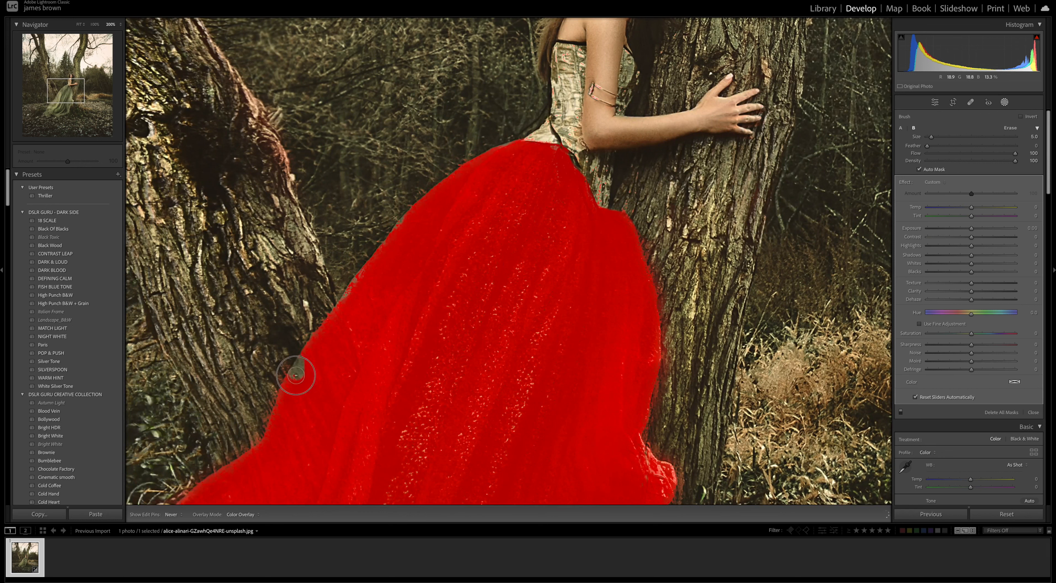
pyautogui.click(296, 371)
pyautogui.press('h')
pyautogui.hotkey('ctrl', 'z')
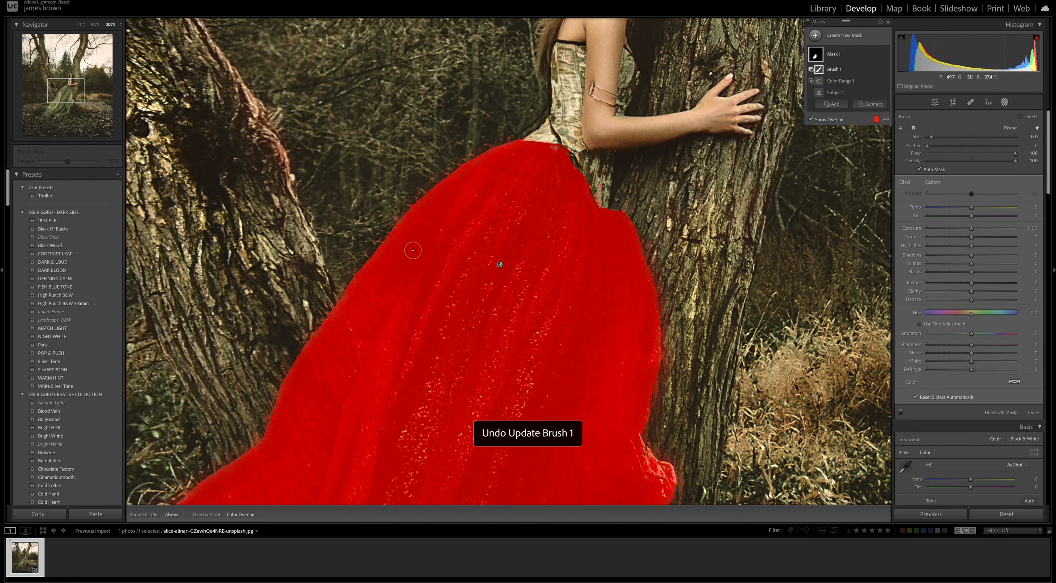
# Hide the mask overlay and recolour the dress to a reddish pink with Hue -41.6 and Saturation 41.
pyautogui.hotkey('ctrl', '-')
pyautogui.hotkey('ctrl', '-')
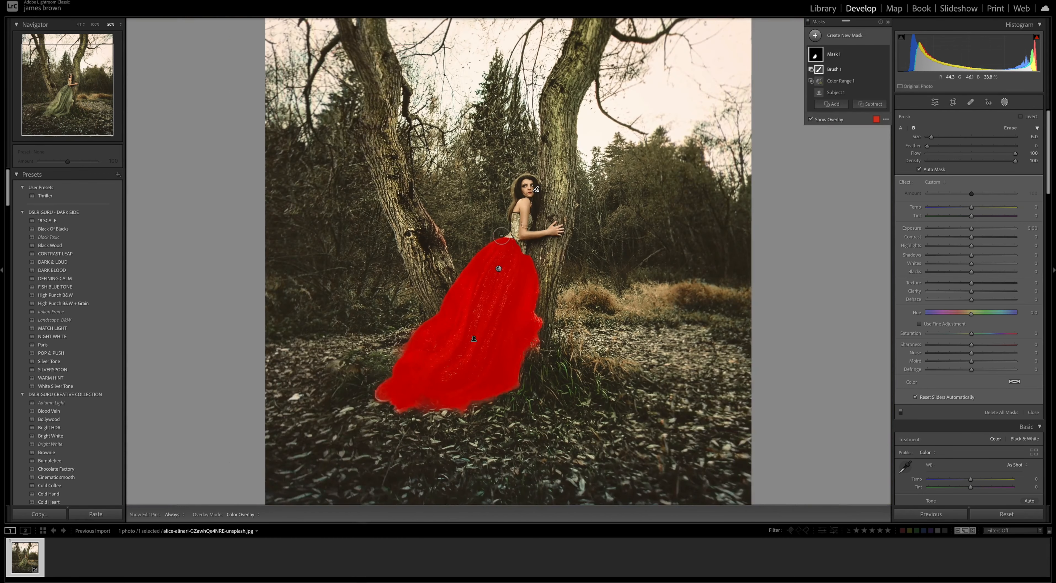
pyautogui.click(811, 119)
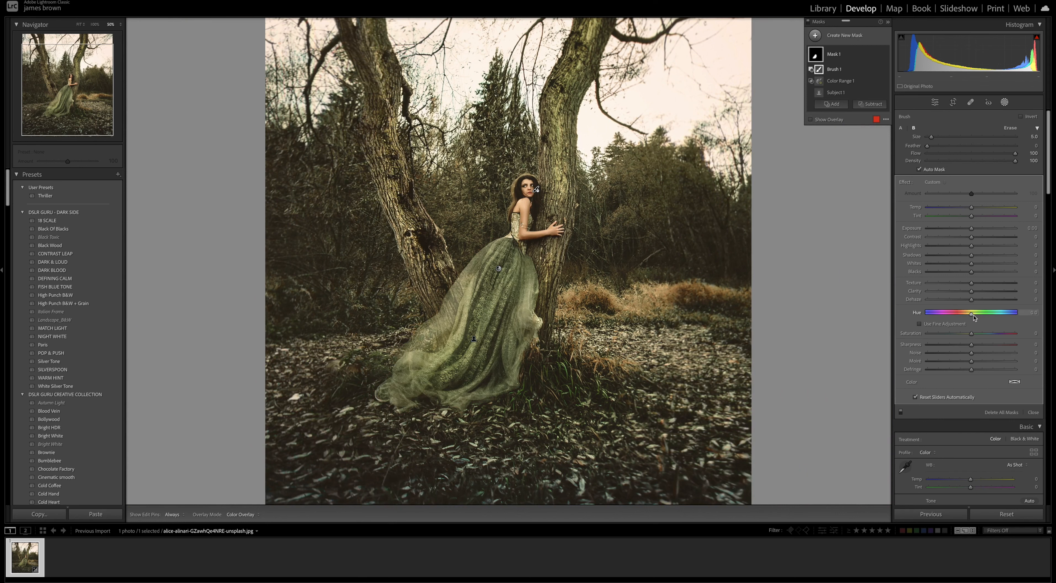
pyautogui.moveTo(972, 314); pyautogui.dragTo(974, 316)
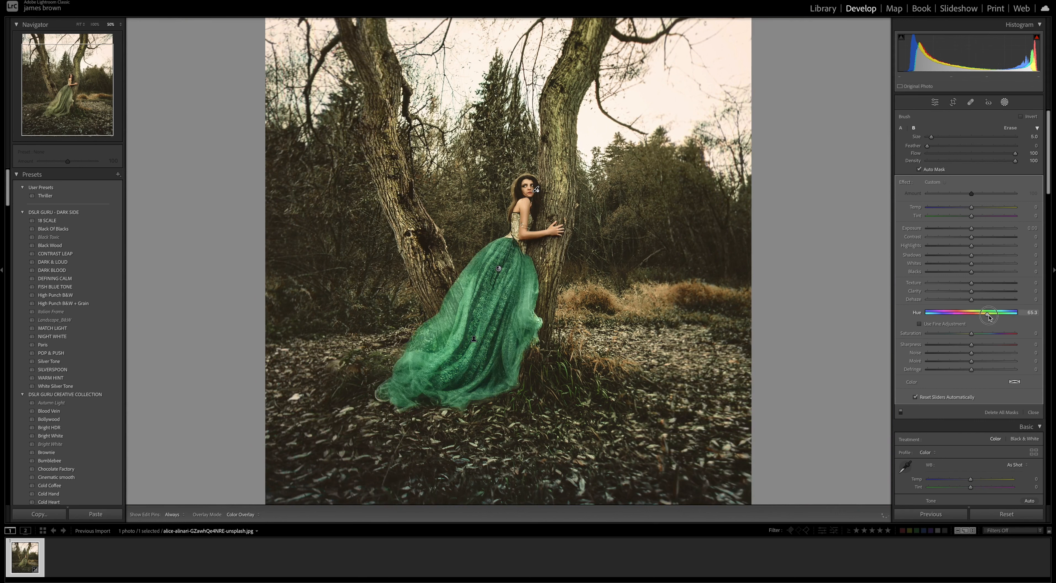
pyautogui.moveTo(1007, 316); pyautogui.dragTo(973, 316)
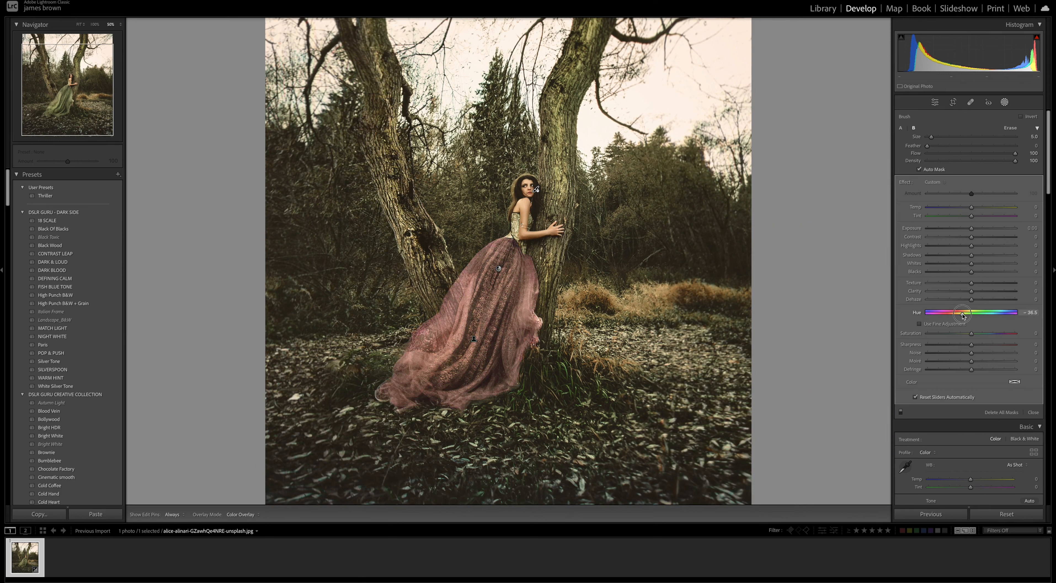
pyautogui.moveTo(972, 335); pyautogui.dragTo(972, 335)
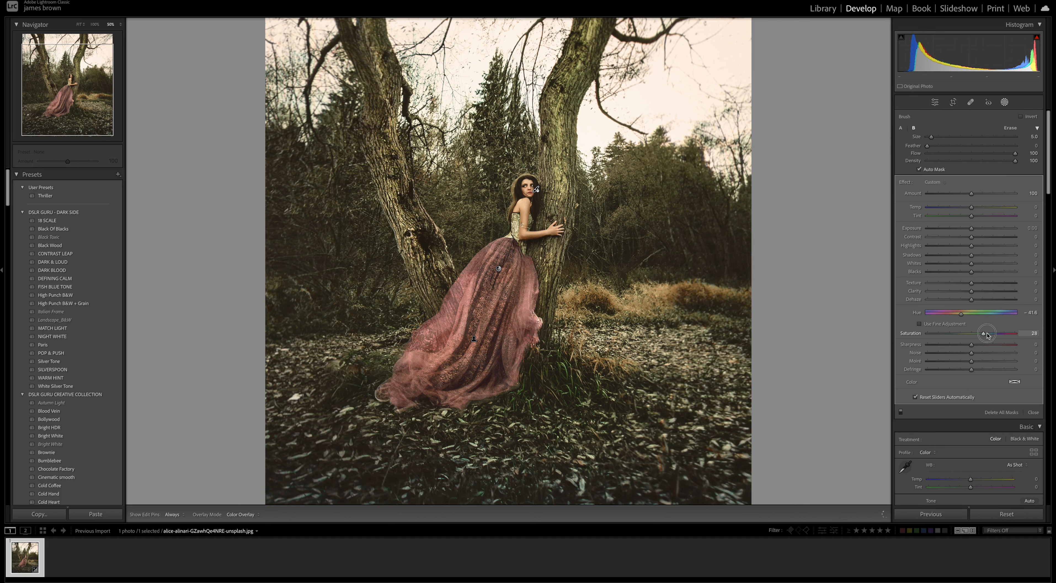
pyautogui.moveTo(991, 334); pyautogui.dragTo(990, 334)
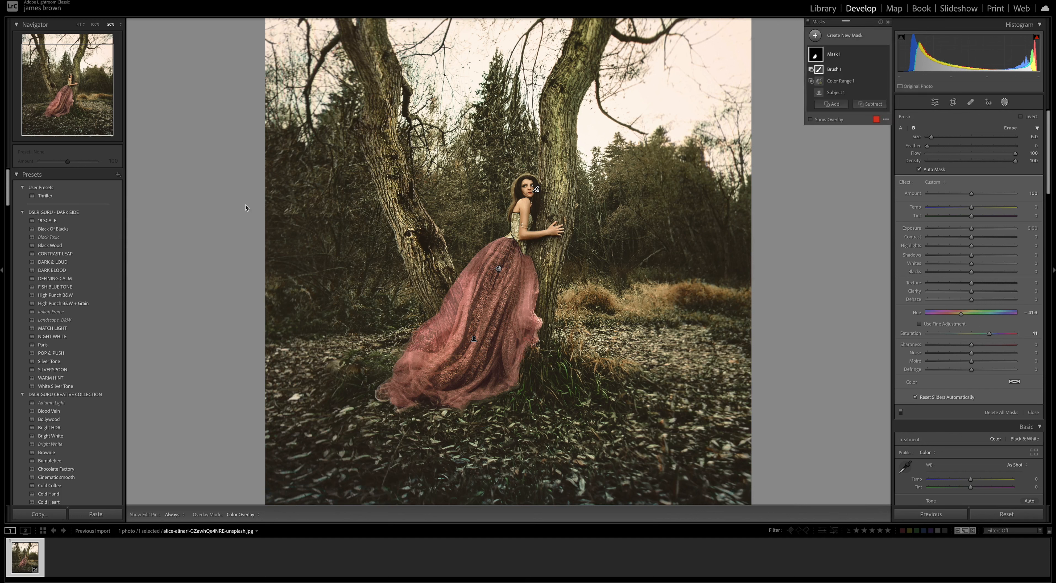
# Leave masking and examine the recoloured dress's edges around the bodice, arms and hips at 200% and 300% zoom.
pyautogui.press('Escape')
pyautogui.press('Escape')
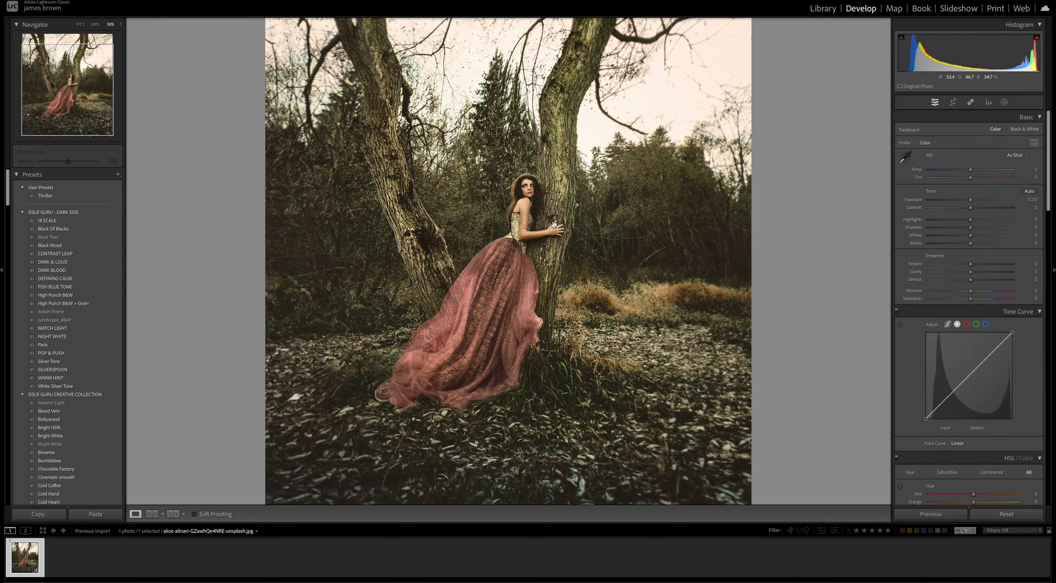
pyautogui.press('super+equal')
pyautogui.press('super+equal')
pyautogui.press('super+equal')
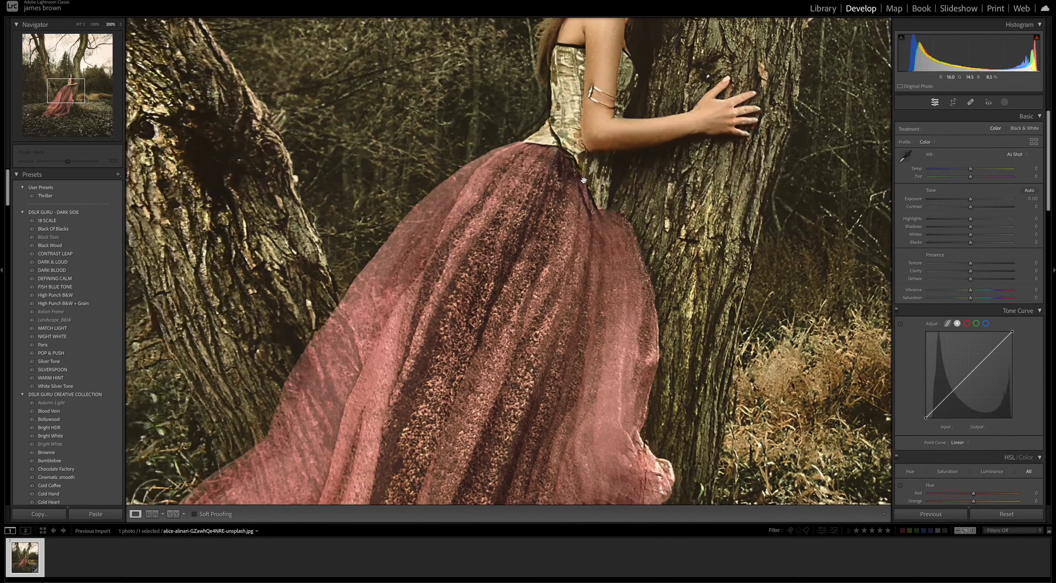
pyautogui.moveTo(594, 163); pyautogui.dragTo(518, 338)
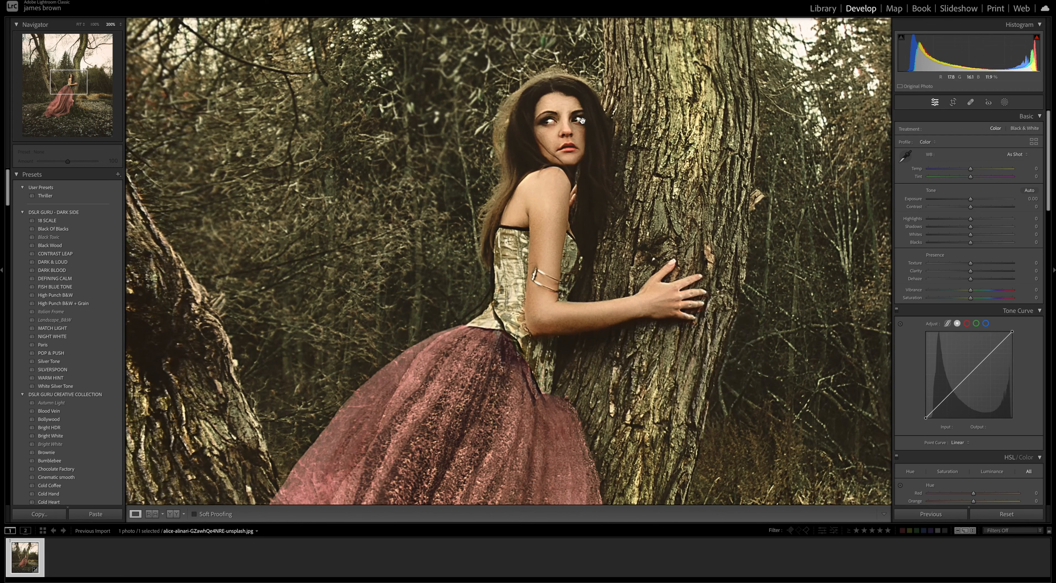
pyautogui.press('super+equal')
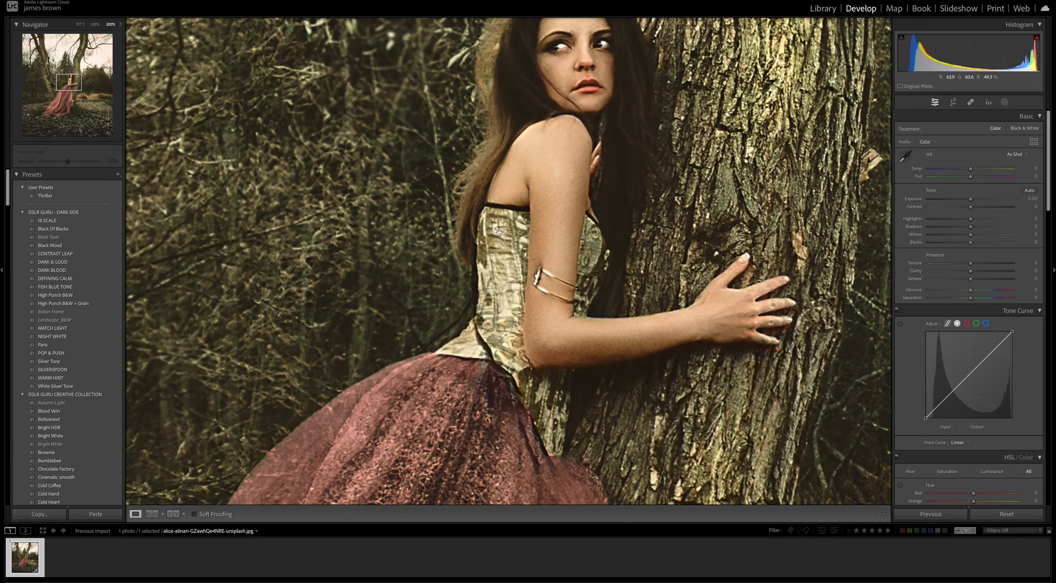
pyautogui.moveTo(565, 41); pyautogui.dragTo(562, 64)
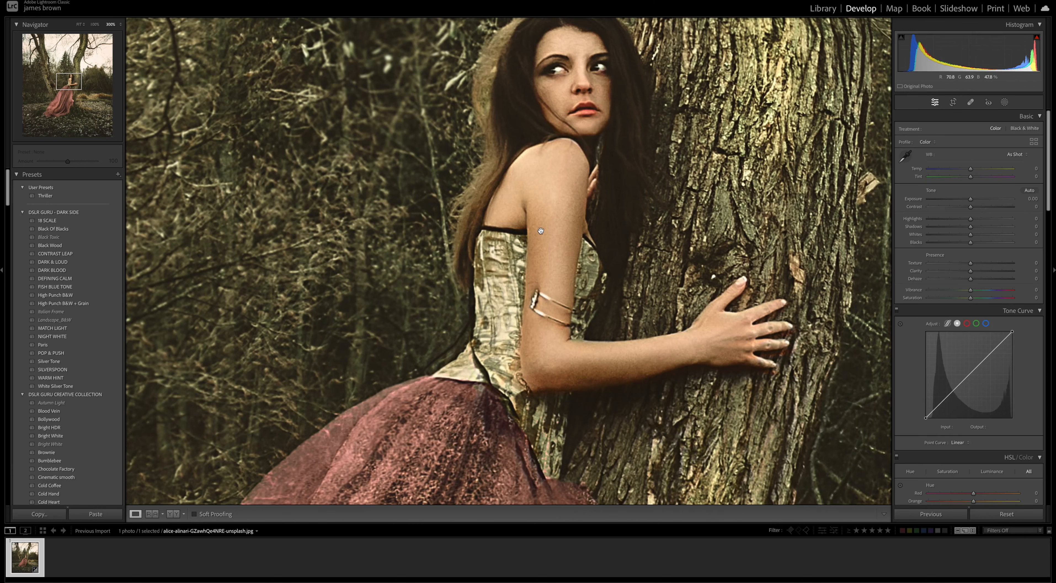
pyautogui.moveTo(622, 42); pyautogui.dragTo(602, 112)
pyautogui.moveTo(530, 262); pyautogui.dragTo(611, 67)
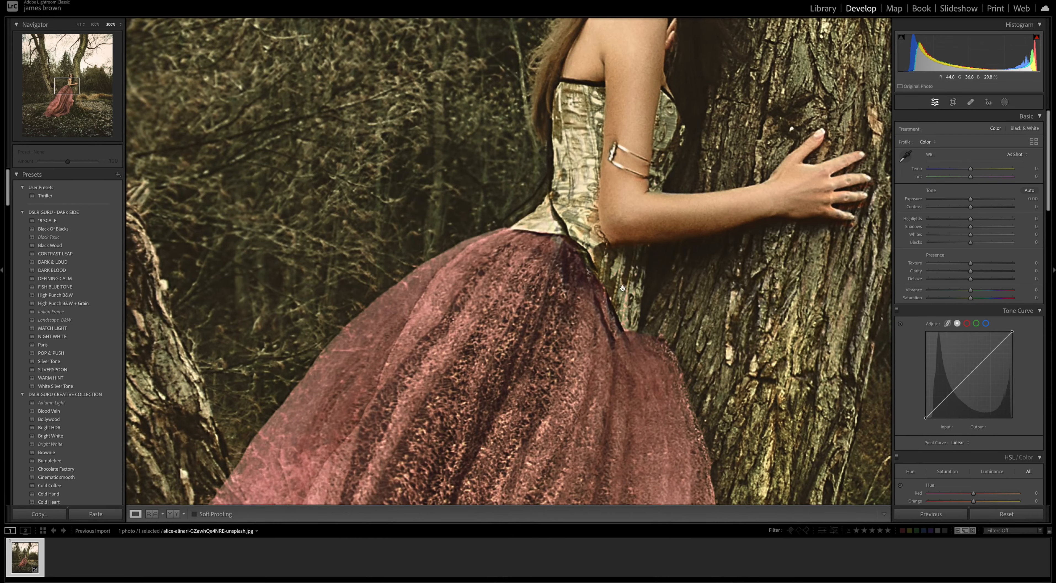
pyautogui.click(611, 139)
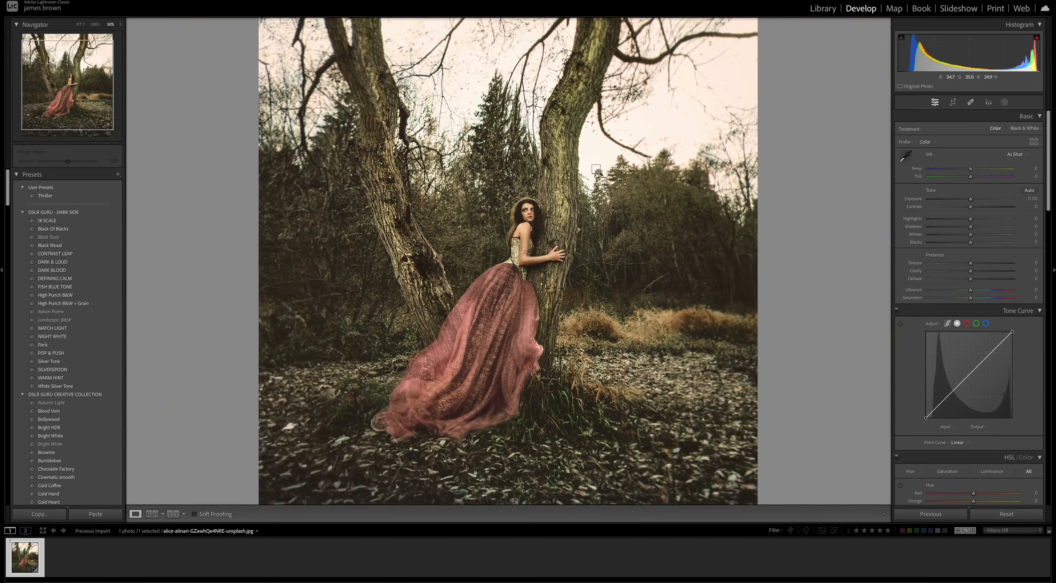
pyautogui.press('super+minus')
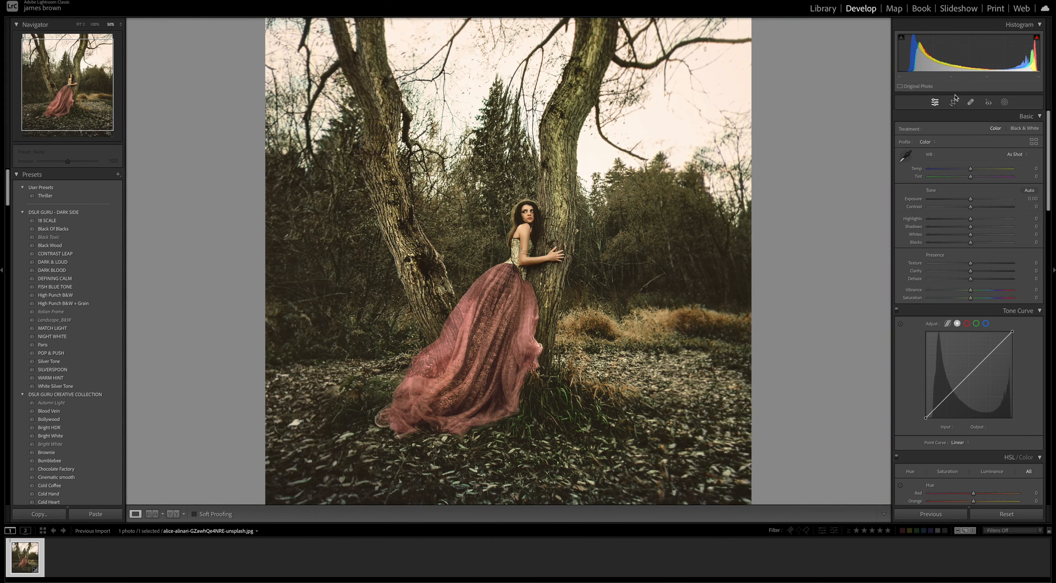
# Delete the existing dress mask and create a new Select Subject mask of the woman.
pyautogui.click(1005, 103)
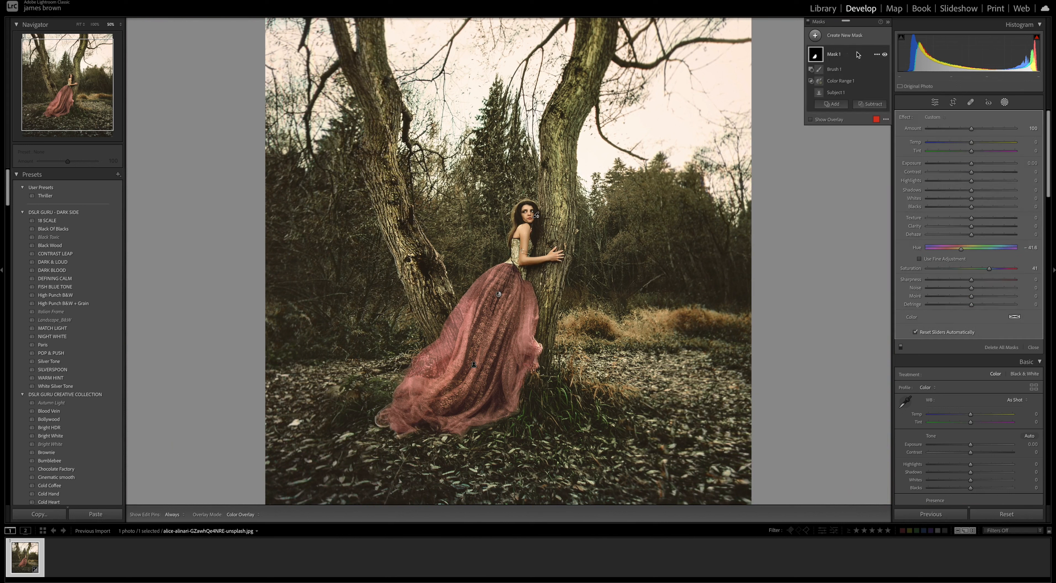
pyautogui.press('Delete')
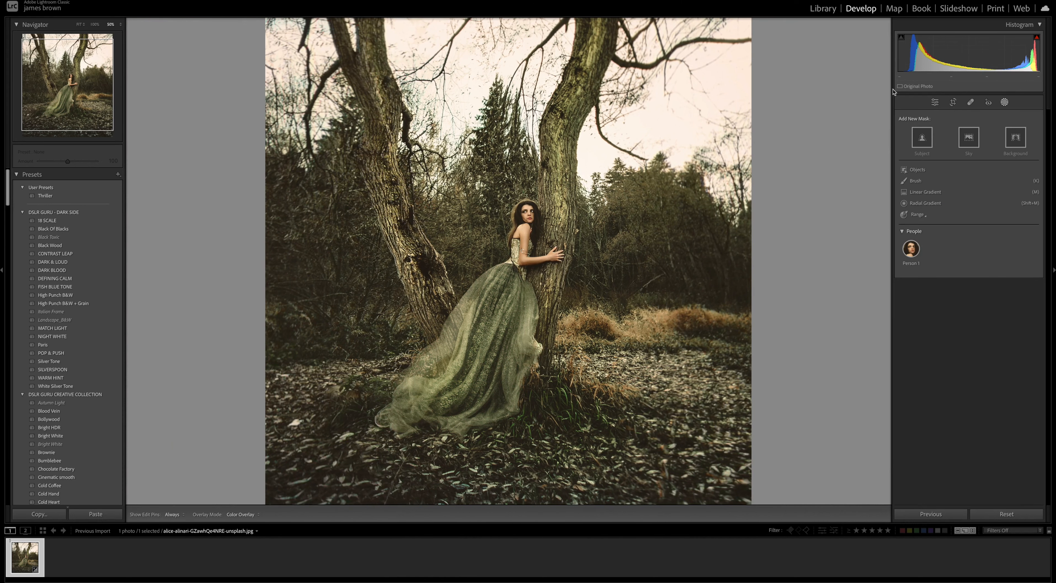
pyautogui.click(923, 138)
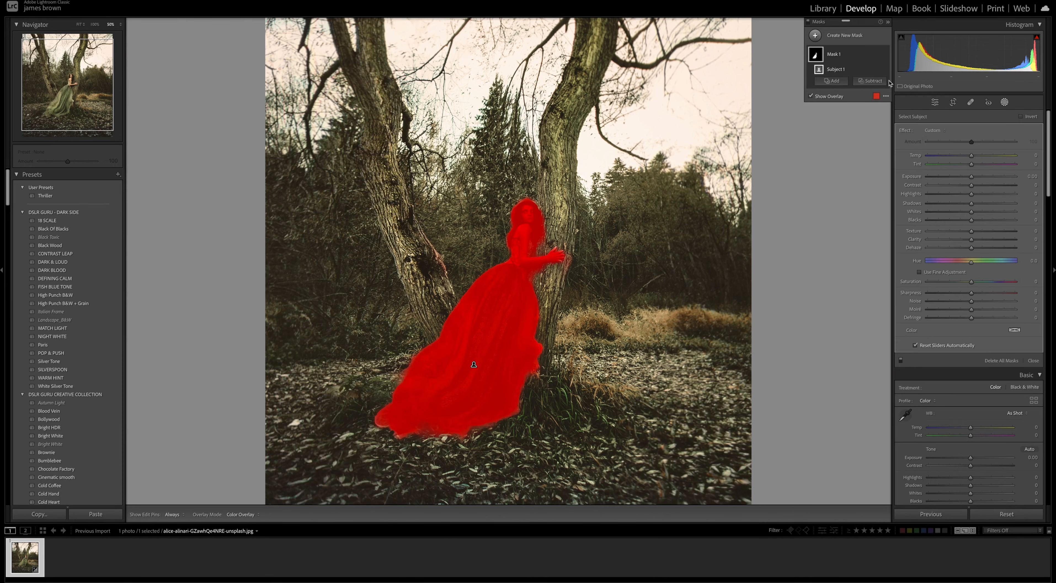
# Subtract a brush from the subject mask, paint out the woman's head, arms and bodice, and undo the subtraction.
pyautogui.click(870, 81)
pyautogui.click(876, 136)
pyautogui.moveTo(528, 206)
pyautogui.mouseDown()
pyautogui.moveTo(571, 190)
pyautogui.moveTo(552, 206)
pyautogui.moveTo(547, 235)
pyautogui.moveTo(588, 229)
pyautogui.moveTo(564, 220)
pyautogui.moveTo(523, 258)
pyautogui.moveTo(503, 251)
pyautogui.moveTo(537, 280)
pyautogui.moveTo(526, 261)
pyautogui.moveTo(554, 265)
pyautogui.moveTo(508, 267)
pyautogui.moveTo(588, 258)
pyautogui.moveTo(520, 257)
pyautogui.moveTo(574, 262)
pyautogui.moveTo(571, 253)
pyautogui.moveTo(566, 273)
pyautogui.moveTo(529, 222)
pyautogui.mouseUp()
pyautogui.press('super+equal')
pyautogui.press('super+equal')
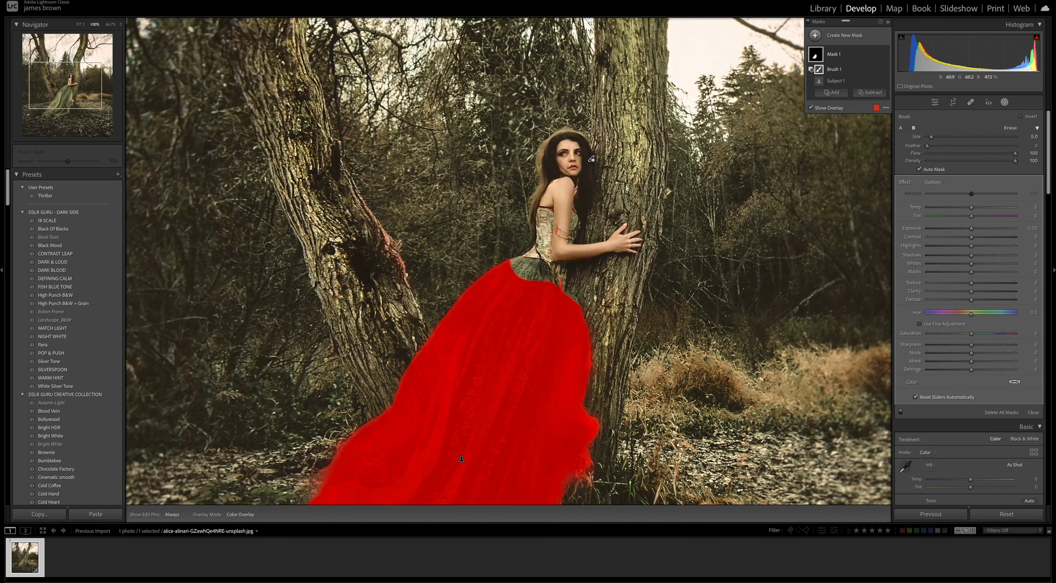
pyautogui.press('super+z')
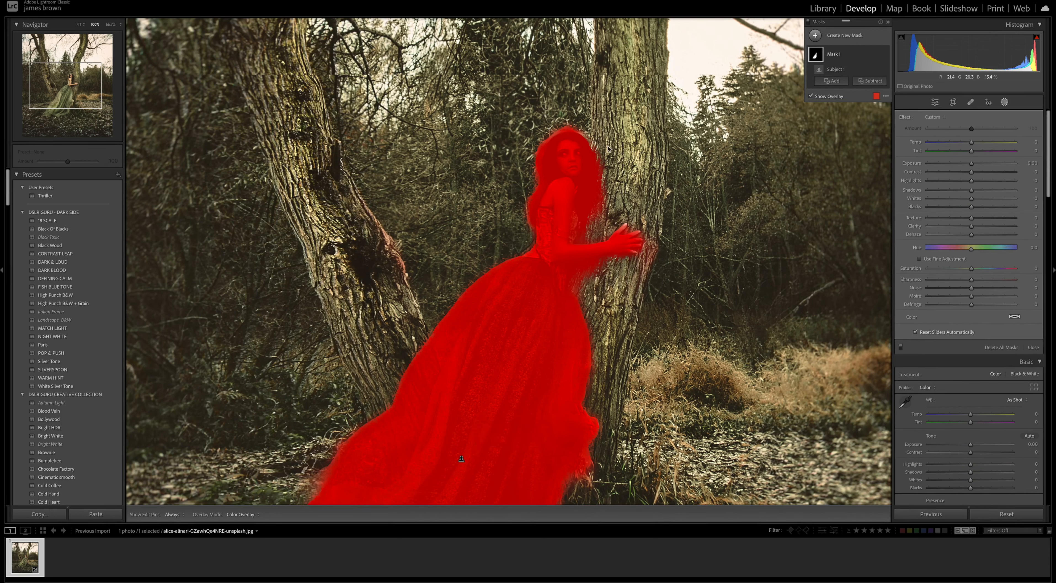
# Try to subtract the woman's upper body from the subject mask with an Objects selection over her head, and undo it.
pyautogui.click(840, 69)
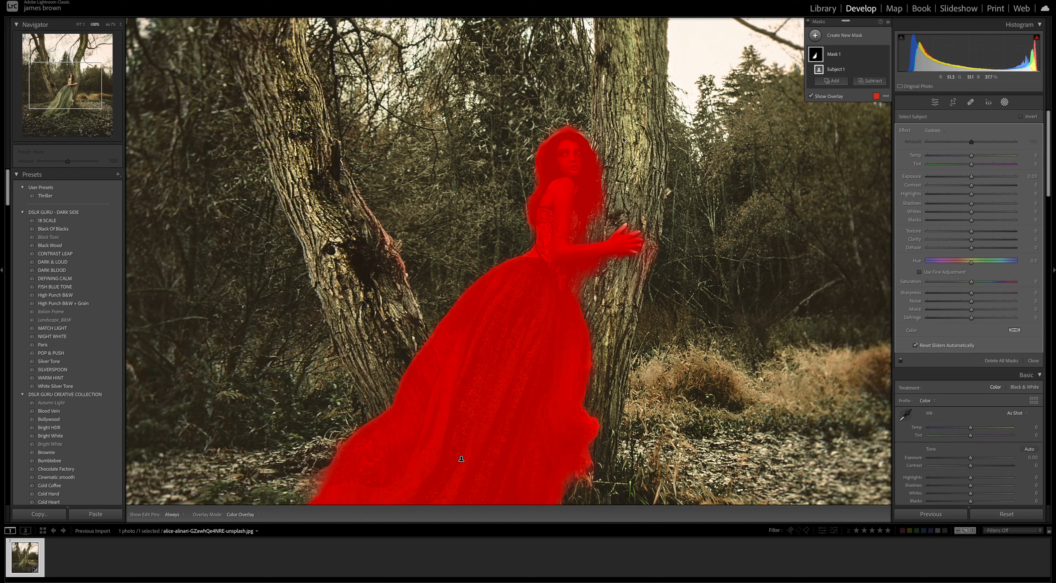
pyautogui.click(870, 80)
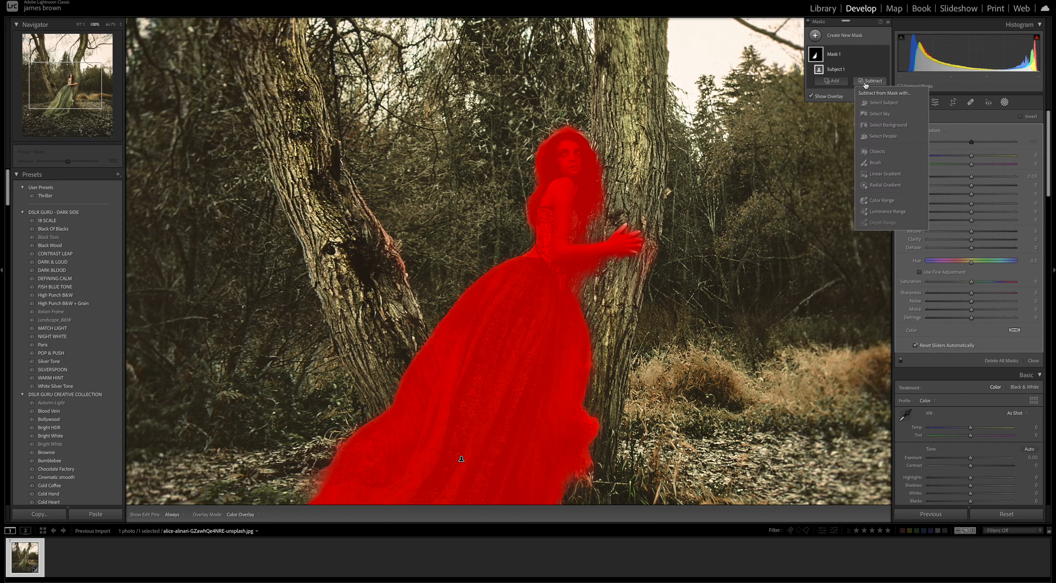
pyautogui.click(878, 151)
pyautogui.moveTo(559, 146)
pyautogui.mouseDown()
pyautogui.moveTo(607, 143)
pyautogui.moveTo(544, 155)
pyautogui.mouseUp()
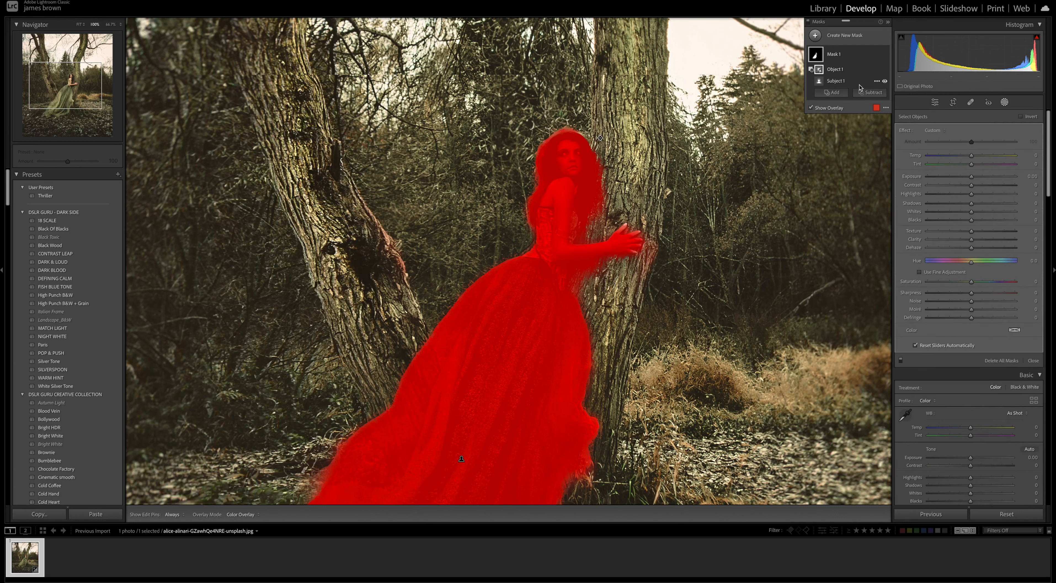
pyautogui.hotkey('ctrl', 'z')
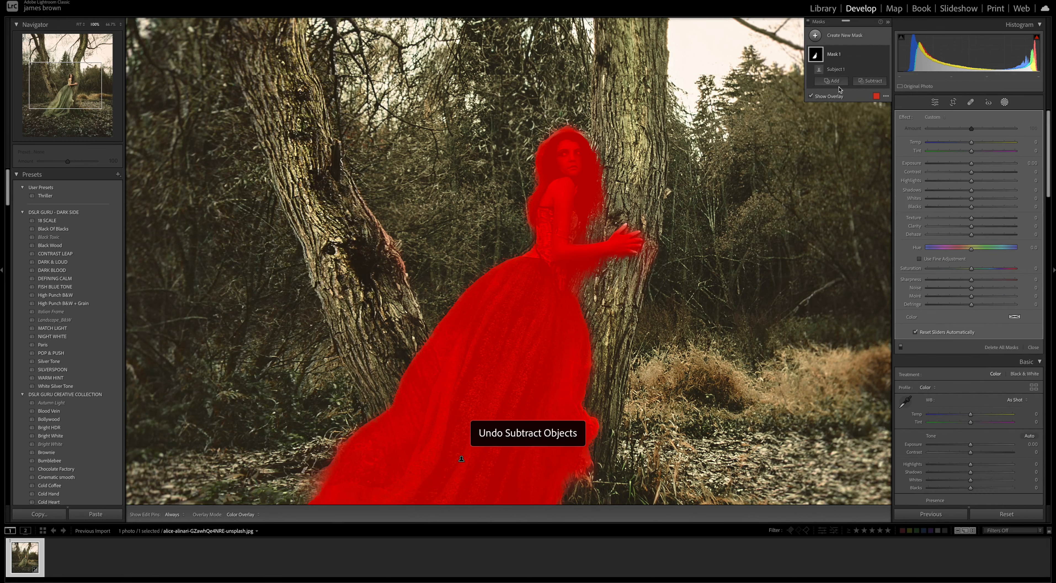
# Subtract a size 5.0 brush with Auto Mask from the subject mask, painting out the woman's head, arms and bodice, and check the whole photo.
pyautogui.click(869, 81)
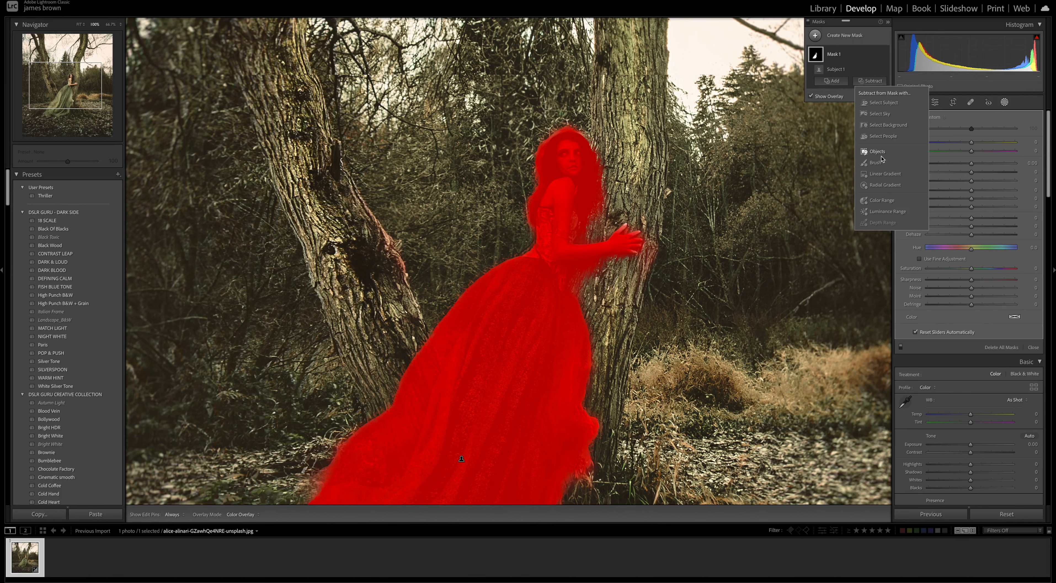
pyautogui.click(877, 162)
pyautogui.moveTo(585, 151)
pyautogui.mouseDown()
pyautogui.moveTo(542, 136)
pyautogui.moveTo(568, 123)
pyautogui.moveTo(503, 160)
pyautogui.moveTo(549, 149)
pyautogui.moveTo(545, 128)
pyautogui.moveTo(532, 166)
pyautogui.moveTo(619, 162)
pyautogui.moveTo(602, 174)
pyautogui.moveTo(545, 176)
pyautogui.moveTo(576, 140)
pyautogui.moveTo(574, 155)
pyautogui.moveTo(555, 160)
pyautogui.moveTo(634, 159)
pyautogui.moveTo(598, 214)
pyautogui.moveTo(618, 186)
pyautogui.moveTo(643, 239)
pyautogui.moveTo(634, 261)
pyautogui.moveTo(615, 224)
pyautogui.moveTo(633, 223)
pyautogui.moveTo(643, 273)
pyautogui.moveTo(623, 246)
pyautogui.moveTo(579, 277)
pyautogui.moveTo(519, 212)
pyautogui.moveTo(536, 189)
pyautogui.moveTo(548, 198)
pyautogui.moveTo(615, 189)
pyautogui.moveTo(600, 225)
pyautogui.moveTo(550, 245)
pyautogui.moveTo(633, 256)
pyautogui.moveTo(600, 253)
pyautogui.moveTo(611, 238)
pyautogui.moveTo(590, 259)
pyautogui.moveTo(575, 250)
pyautogui.moveTo(592, 269)
pyautogui.moveTo(561, 244)
pyautogui.moveTo(566, 258)
pyautogui.moveTo(528, 251)
pyautogui.mouseUp()
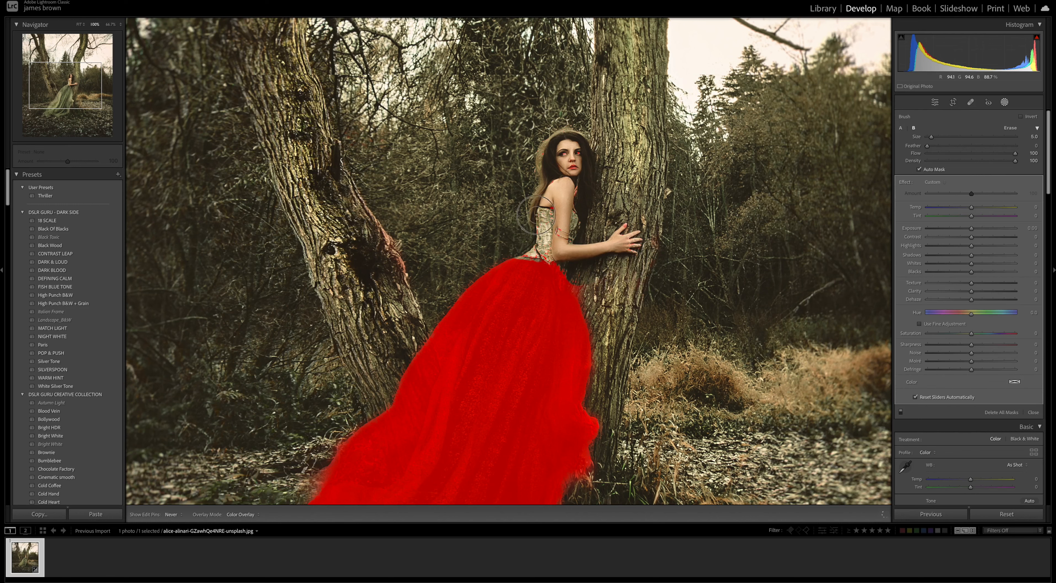
pyautogui.moveTo(567, 147); pyautogui.dragTo(552, 151)
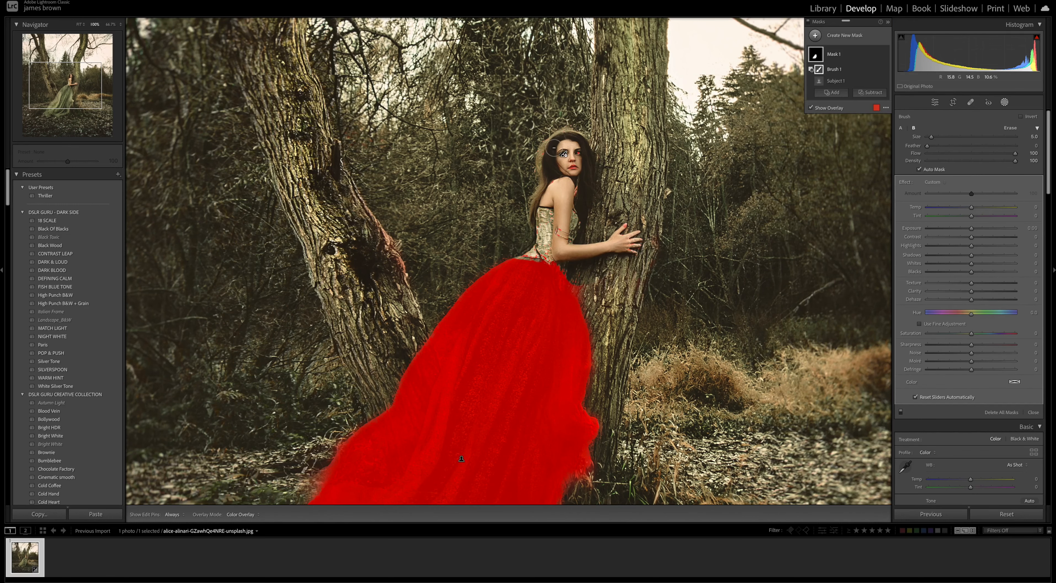
pyautogui.hotkey('ctrl', '-')
pyautogui.hotkey('ctrl', '-')
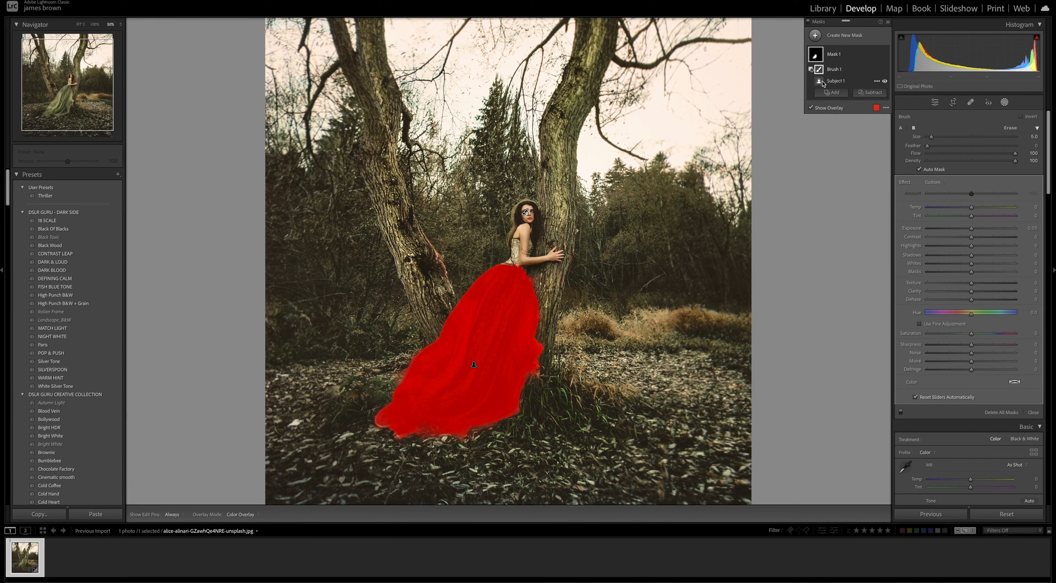
pyautogui.press('h')
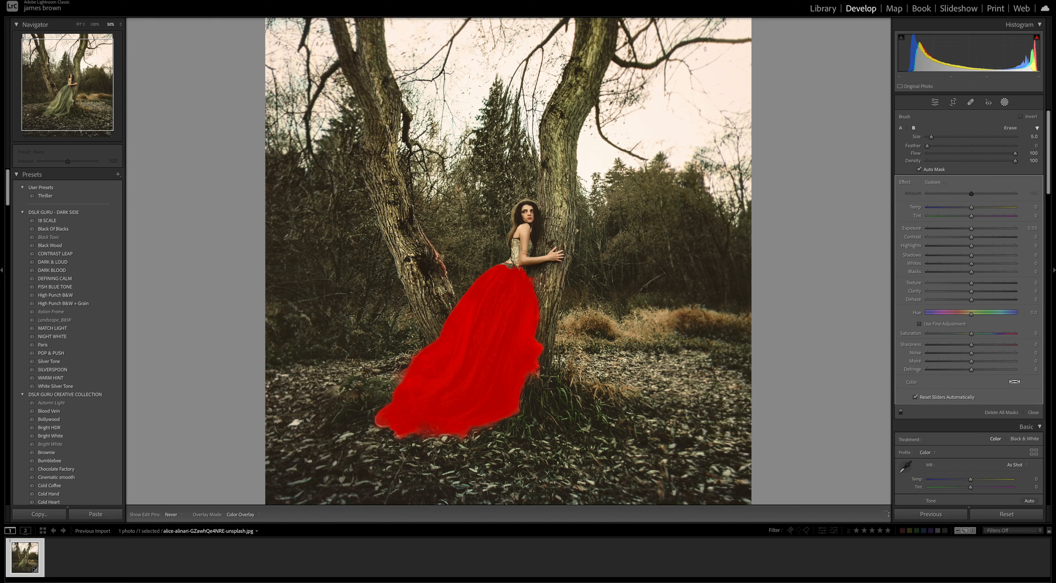
pyautogui.press('h')
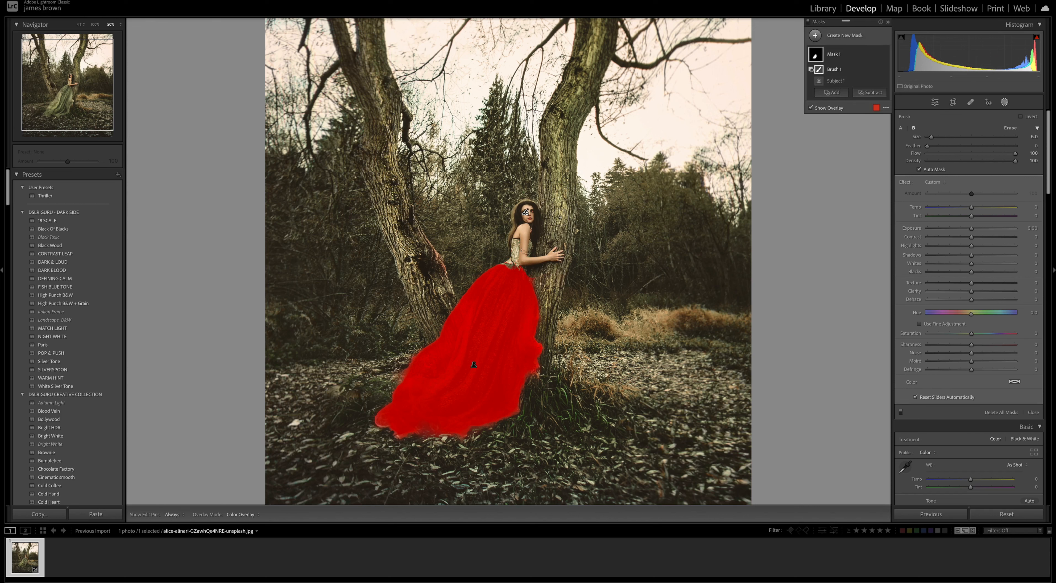